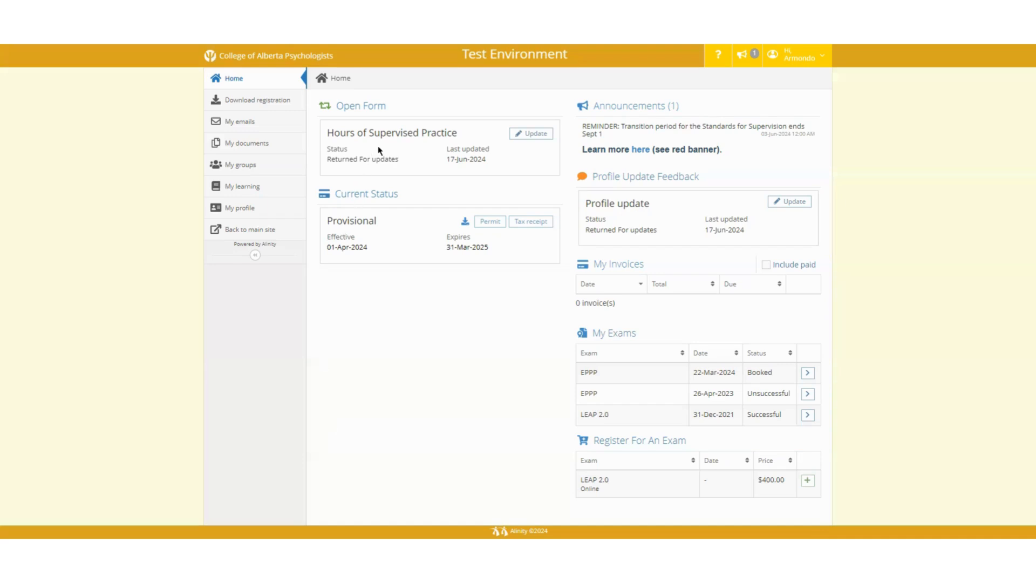
Step: Open the Hours of Supervised Practice form via Update and scroll down to Supervision Plans and Practice Locations
{"action": "left_click", "coordinate": [519, 139]}
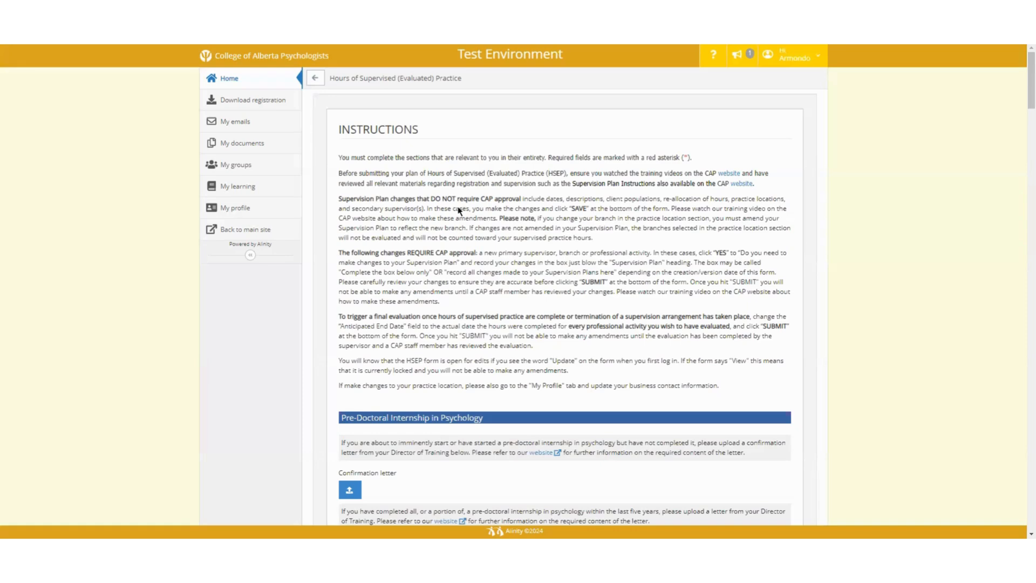
{"action": "scroll", "coordinate": [459, 210], "scroll_direction": "down", "scroll_amount": 6}
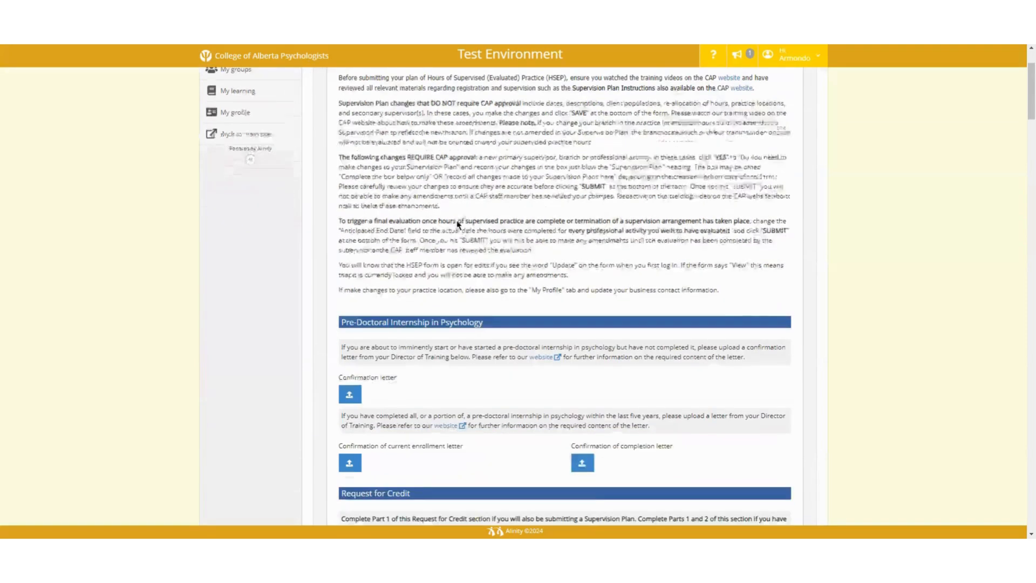
{"action": "scroll", "coordinate": [455, 228], "scroll_direction": "down", "scroll_amount": 6}
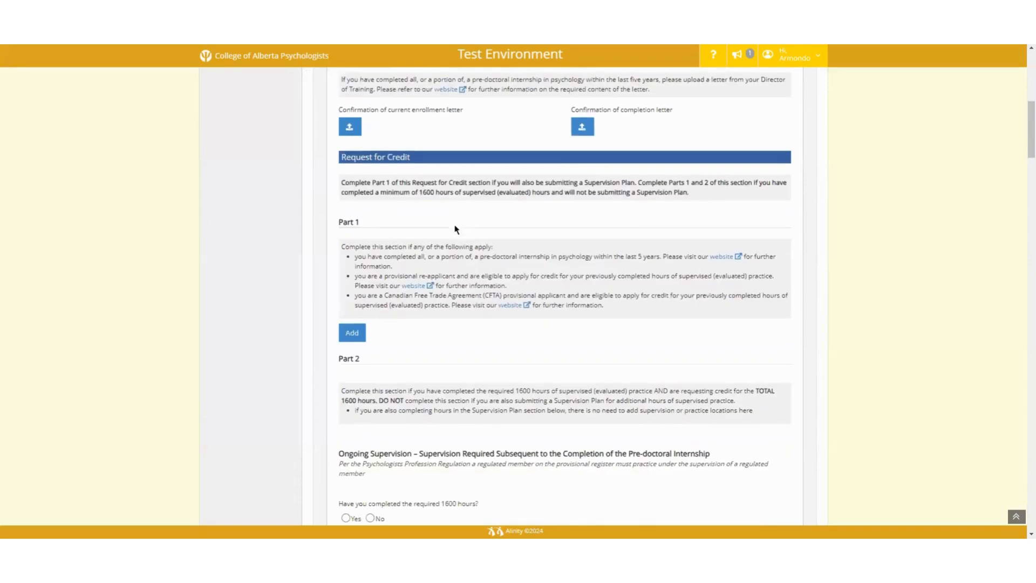
{"action": "scroll", "coordinate": [455, 229], "scroll_direction": "down", "scroll_amount": 4}
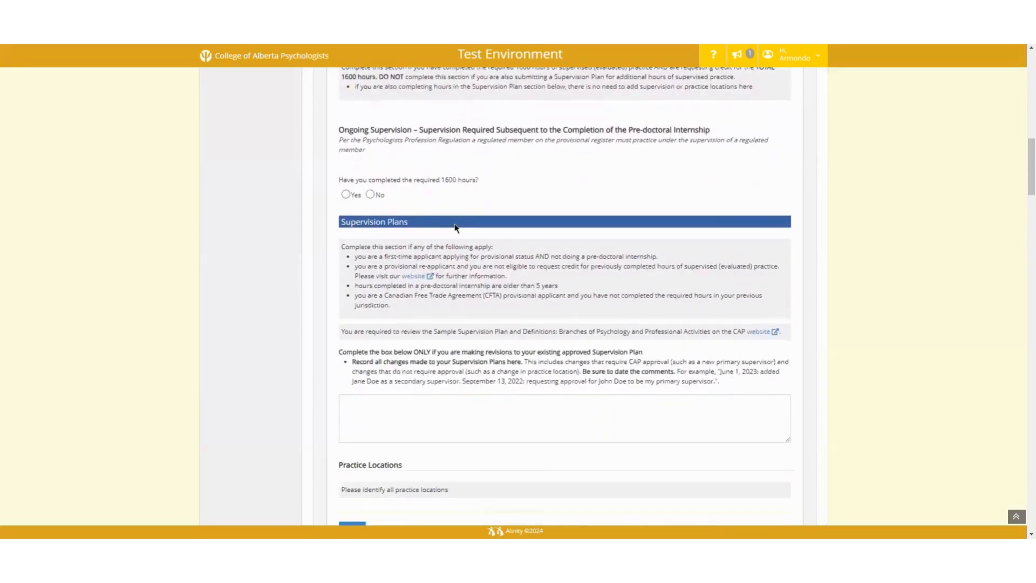
{"action": "scroll", "coordinate": [455, 229], "scroll_direction": "down", "scroll_amount": 1}
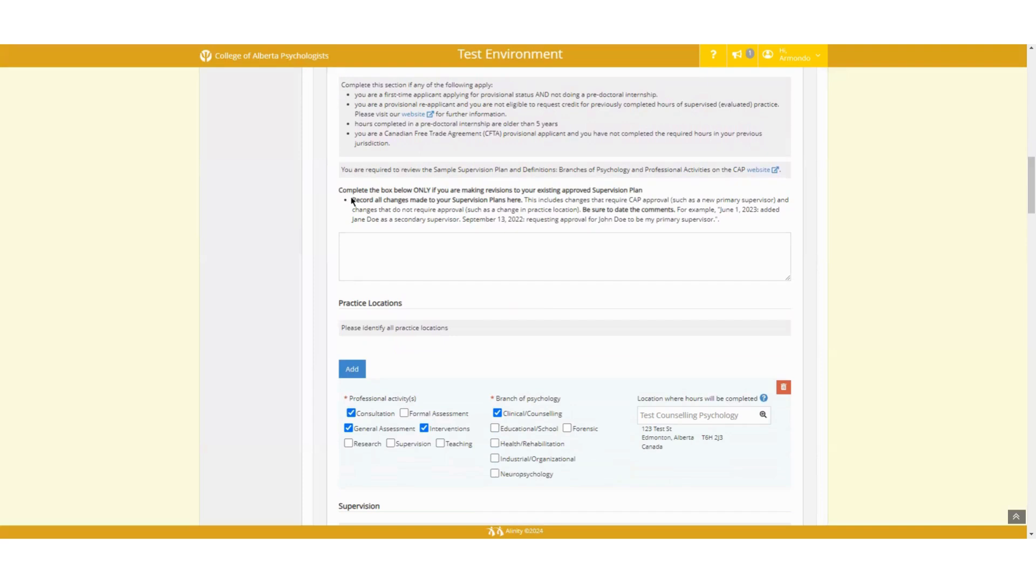
Step: Paste the June 2024 note on the new location, added secondary supervisor and shifted hours into the revisions box
{"action": "left_click", "coordinate": [347, 241]}
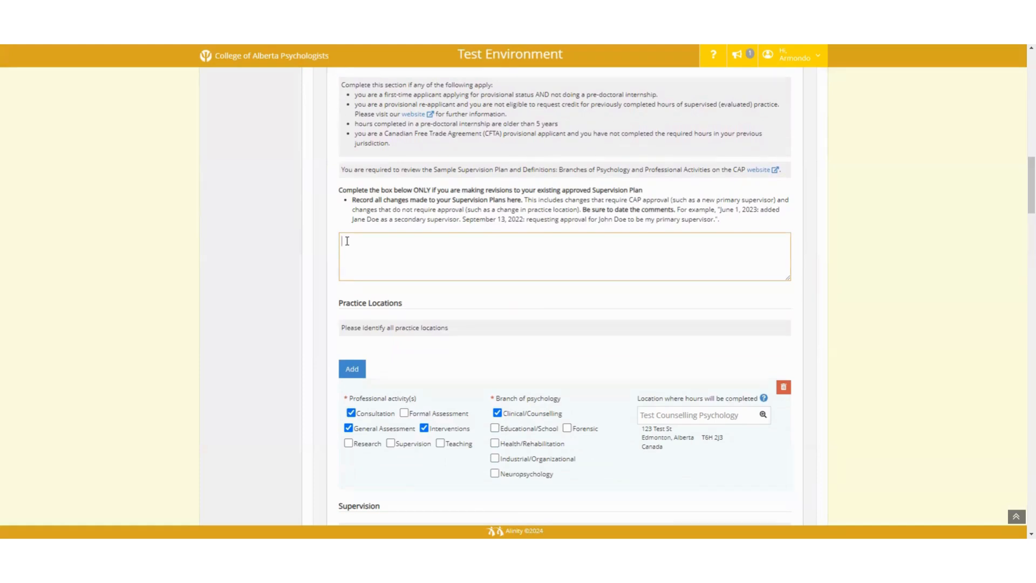
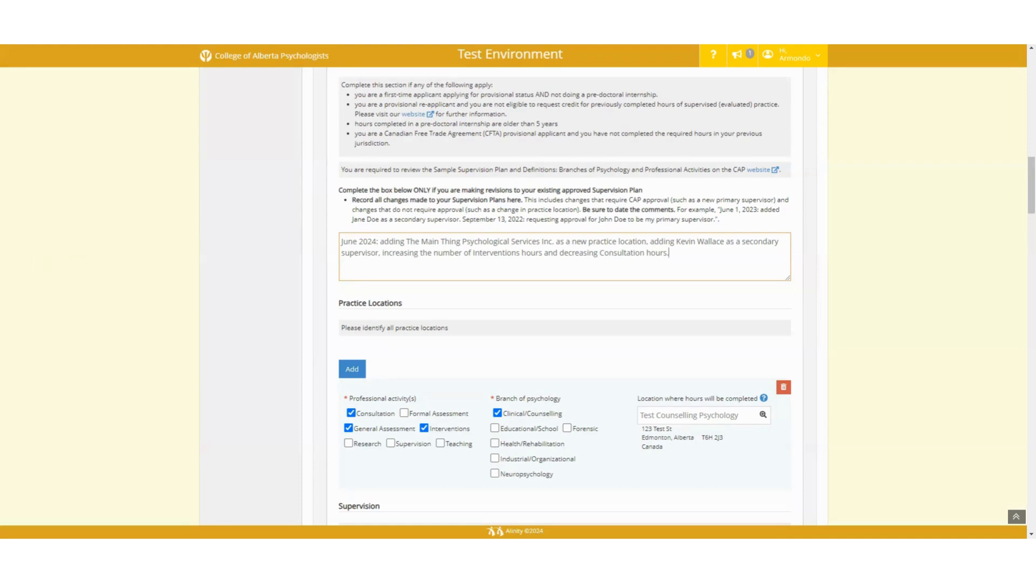
{"action": "left_click", "coordinate": [59, 261]}
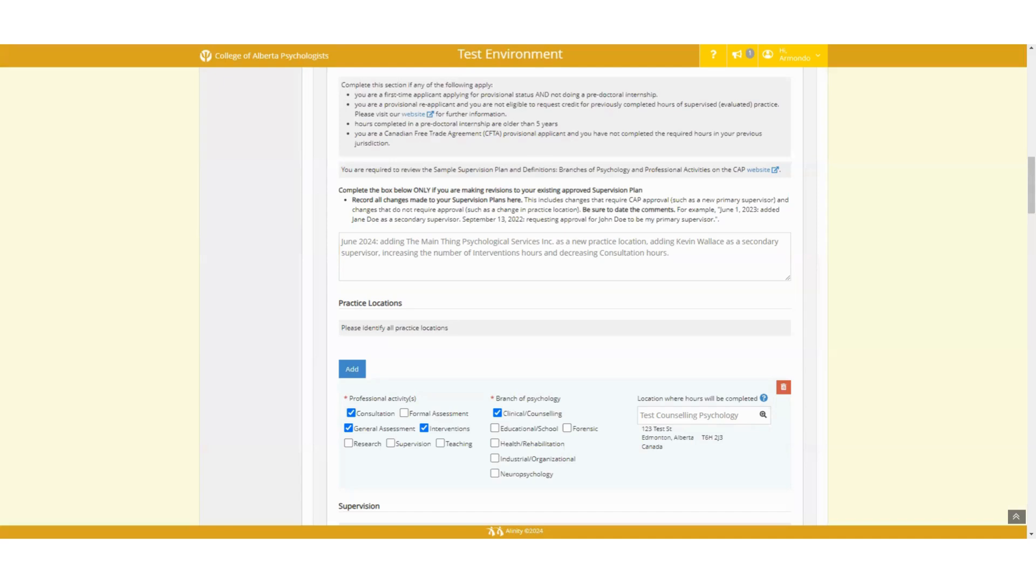
{"action": "scroll", "coordinate": [174, 401], "scroll_direction": "down", "scroll_amount": 1}
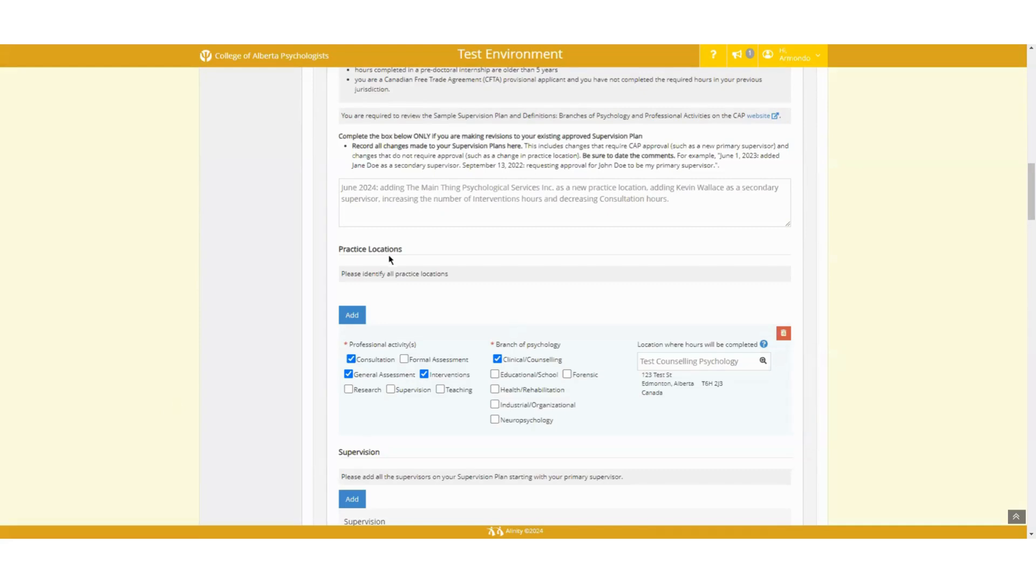
{"action": "scroll", "coordinate": [390, 258], "scroll_direction": "down", "scroll_amount": 1}
Step: Add The Main Thing Psychological Services as a second practice location with Clinical/Counselling ticked
{"action": "scroll", "coordinate": [390, 260], "scroll_direction": "down", "scroll_amount": 1}
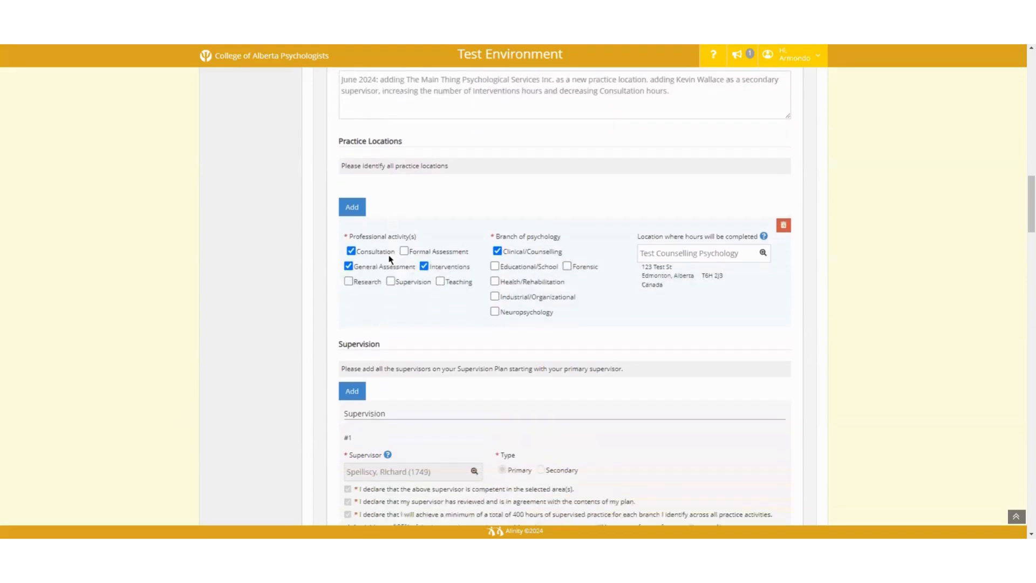
{"action": "left_click", "coordinate": [354, 210]}
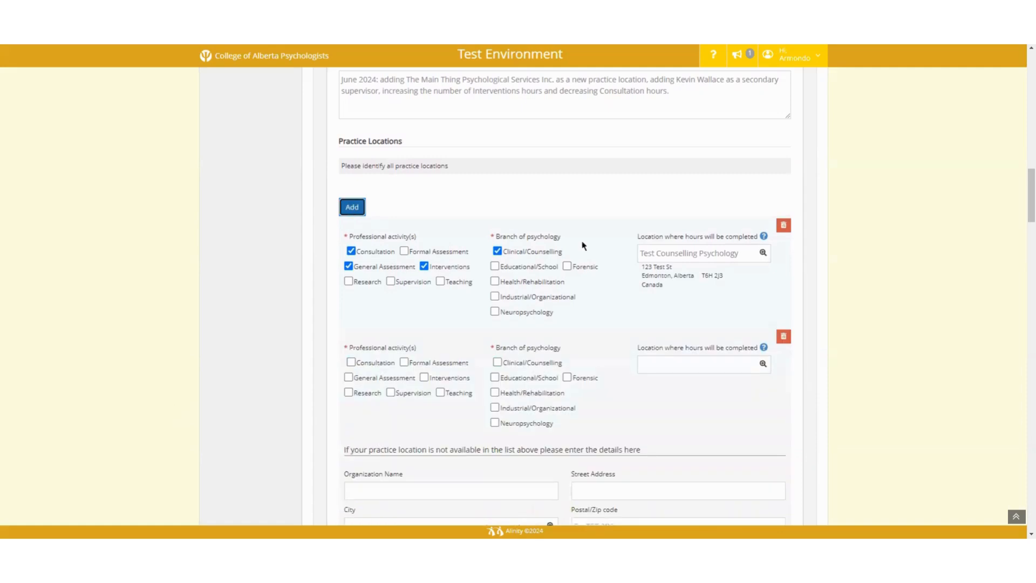
{"action": "scroll", "coordinate": [641, 257], "scroll_direction": "down", "scroll_amount": 2}
{"action": "scroll", "coordinate": [639, 257], "scroll_direction": "down", "scroll_amount": 1}
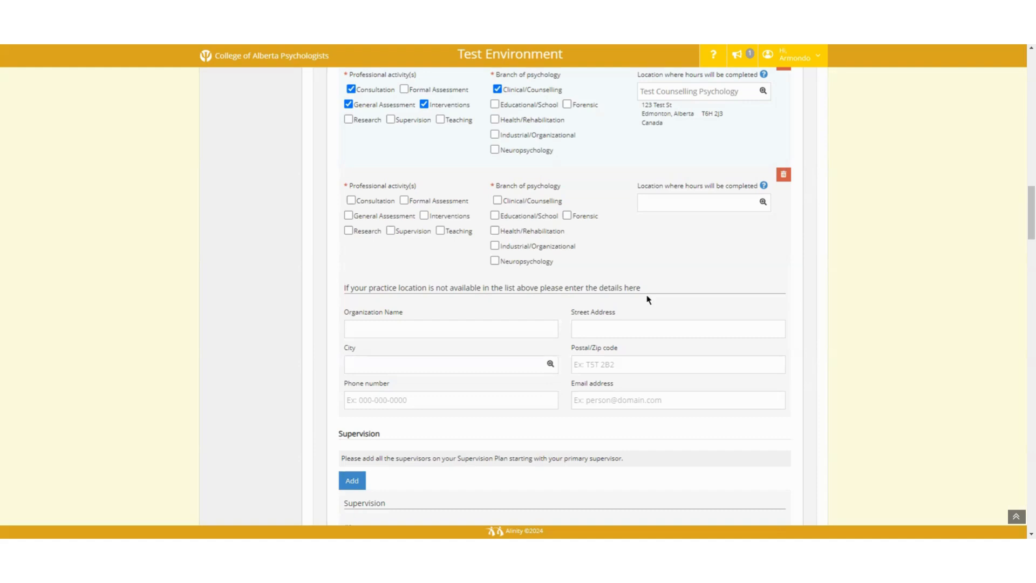
{"action": "left_click", "coordinate": [650, 200]}
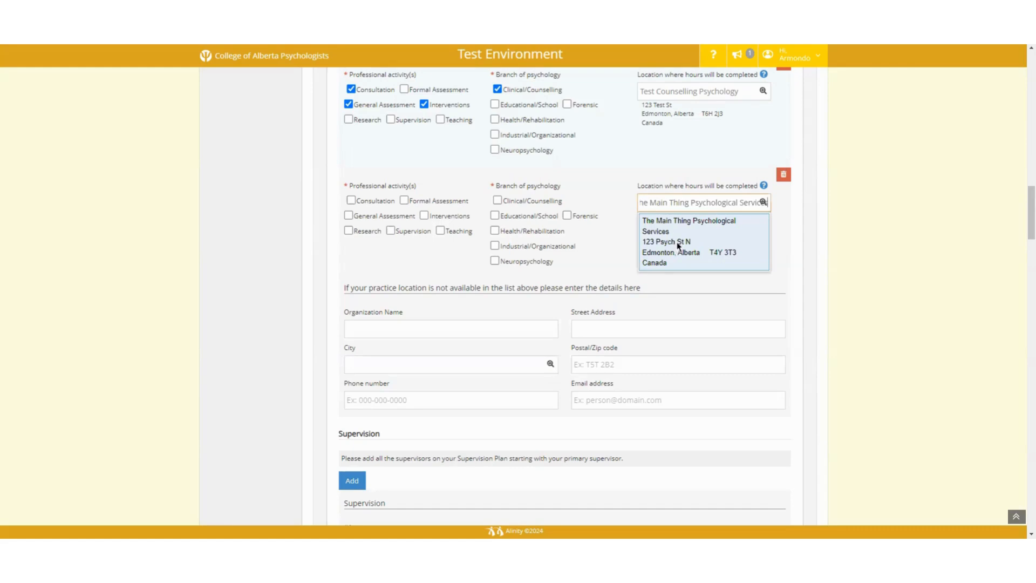
{"action": "left_click", "coordinate": [659, 242]}
{"action": "left_click", "coordinate": [497, 200]}
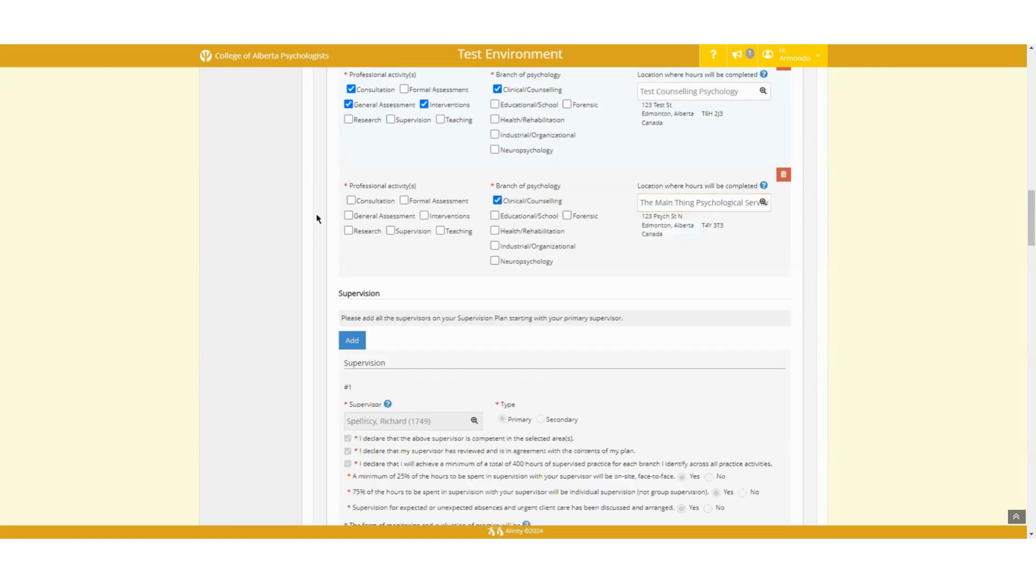
Step: Tick Consultation, General Assessment and Interventions as activities for the new location
{"action": "left_click", "coordinate": [367, 204]}
{"action": "left_click", "coordinate": [370, 217]}
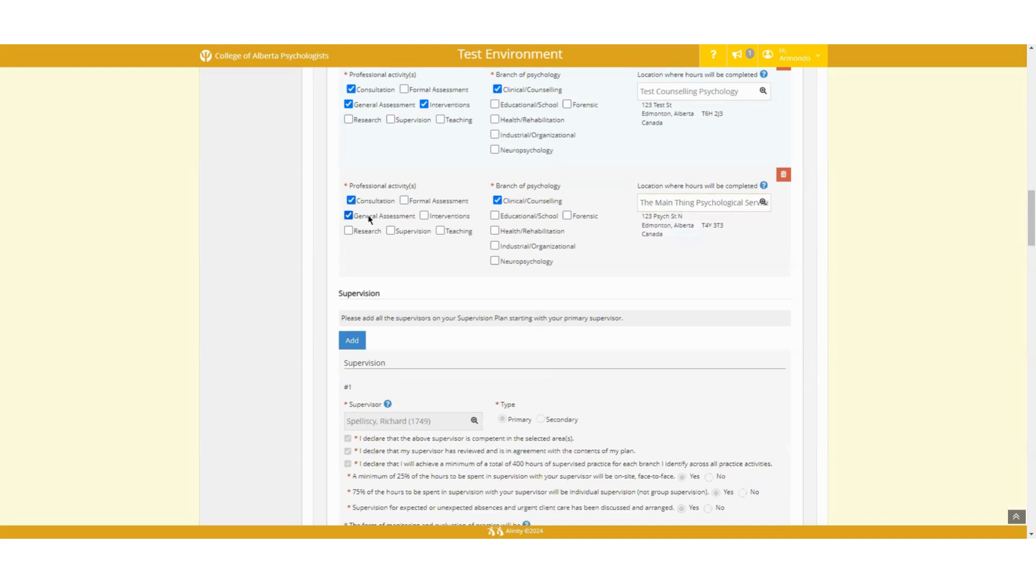
{"action": "left_click", "coordinate": [432, 218]}
Step: Add a blank third supervisor entry, #3, to the Supervision section
{"action": "scroll", "coordinate": [375, 372], "scroll_direction": "down", "scroll_amount": 3}
{"action": "scroll", "coordinate": [375, 372], "scroll_direction": "down", "scroll_amount": 1}
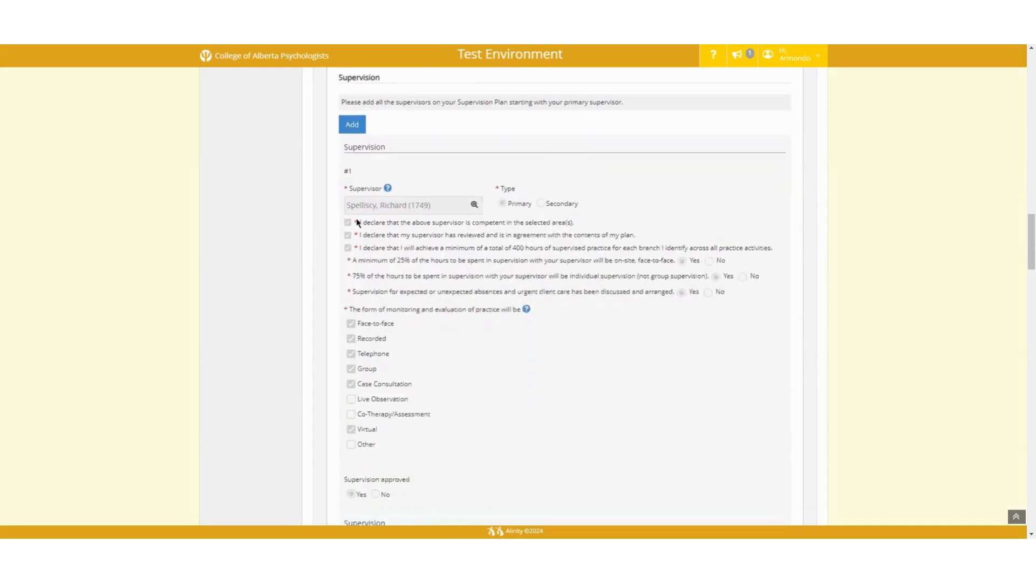
{"action": "left_click", "coordinate": [354, 126]}
{"action": "scroll", "coordinate": [437, 331], "scroll_direction": "down", "scroll_amount": 9}
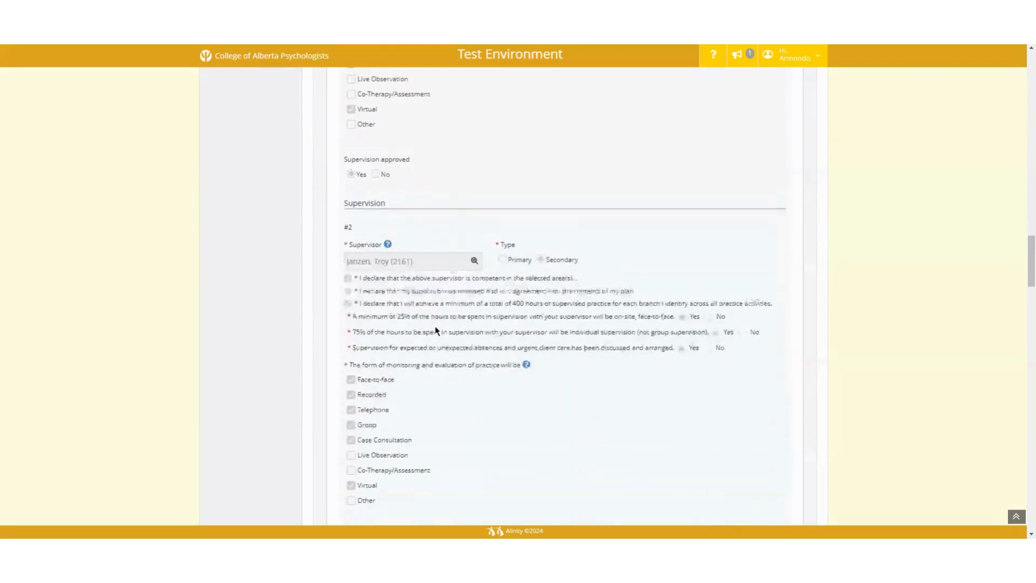
{"action": "scroll", "coordinate": [437, 331], "scroll_direction": "down", "scroll_amount": 5}
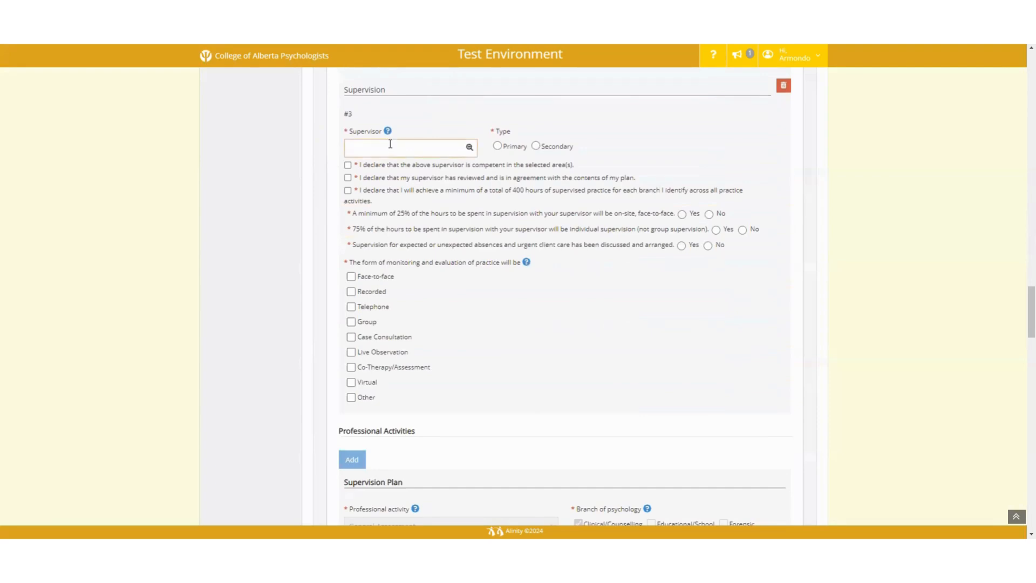
Step: Search for and select the new supervisor, making them a Secondary supervisor
{"action": "type", "text": "wall"}
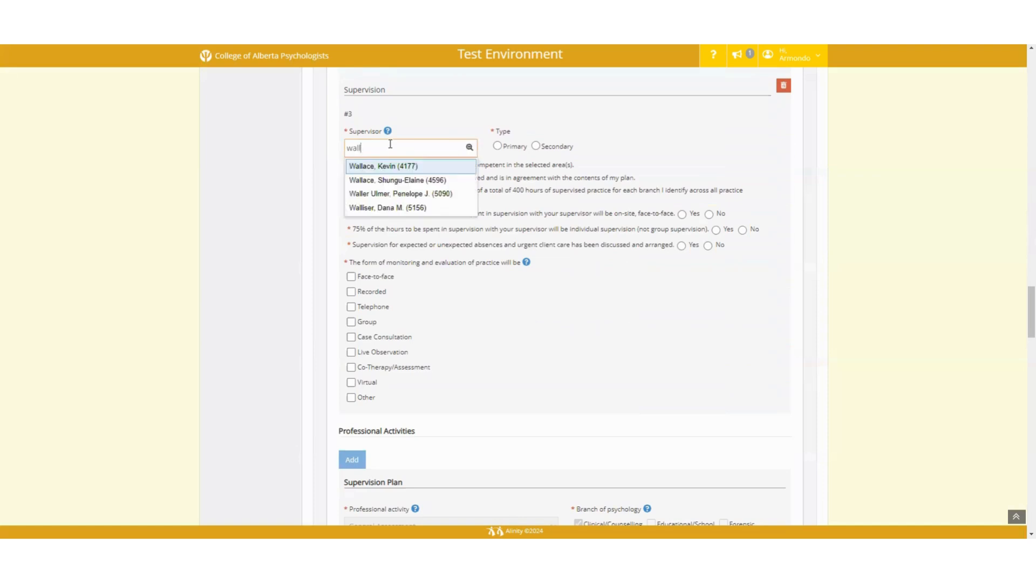
{"action": "left_click", "coordinate": [397, 168]}
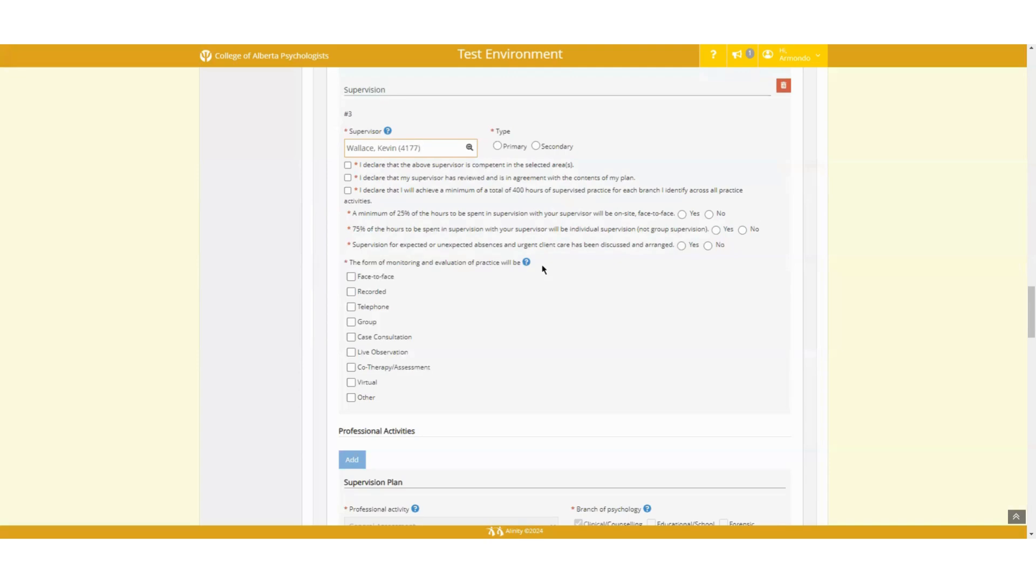
{"action": "left_click", "coordinate": [536, 146]}
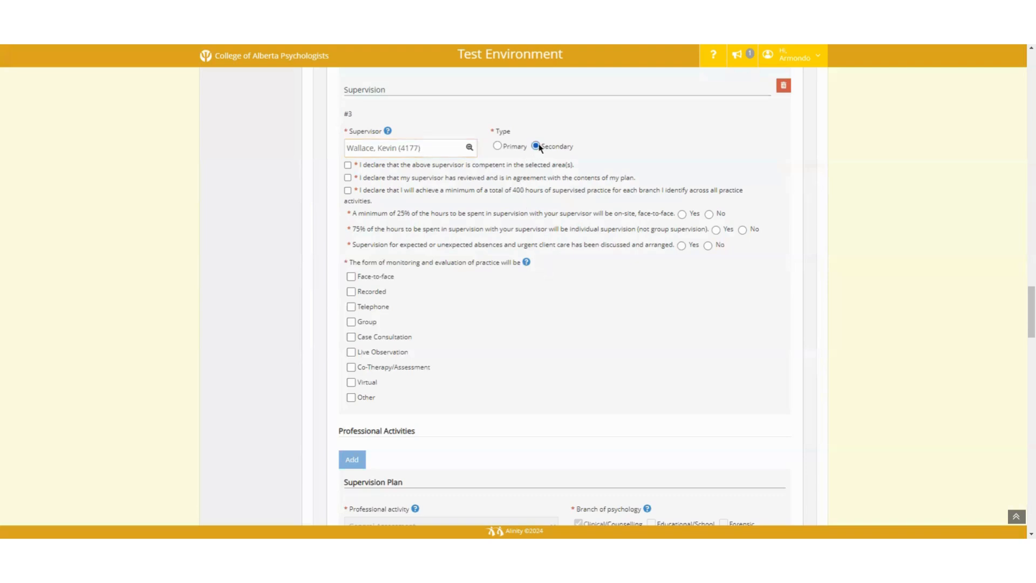
Step: Confirm all three supervisor declarations and answer Yes to both supervision arrangement questions
{"action": "left_click", "coordinate": [348, 165]}
{"action": "left_click", "coordinate": [349, 177]}
{"action": "left_click", "coordinate": [348, 190]}
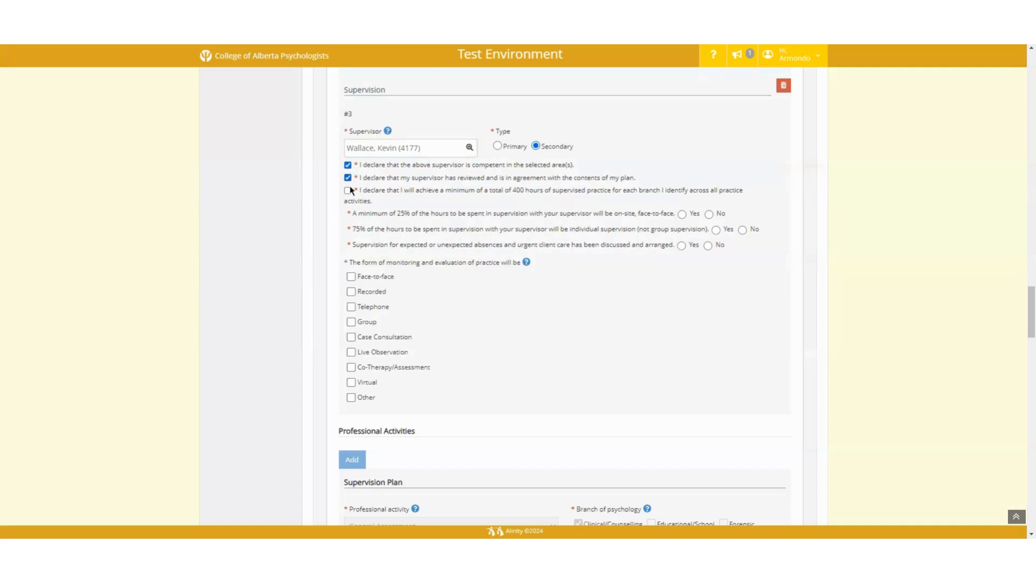
{"action": "left_click", "coordinate": [682, 214]}
{"action": "left_click", "coordinate": [683, 247]}
Step: Select Face-to-face, Recorded, Telephone and Virtual as the monitoring methods
{"action": "left_click", "coordinate": [387, 278]}
{"action": "left_click", "coordinate": [377, 292]}
{"action": "left_click", "coordinate": [373, 310]}
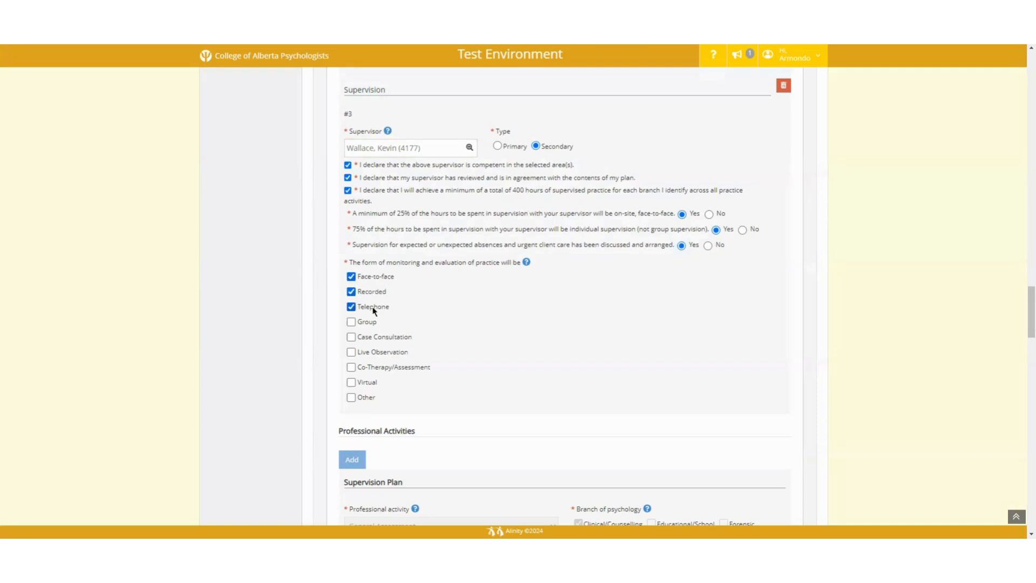
{"action": "left_click", "coordinate": [365, 386]}
Step: Enter 3 as Secondary Supervision #1 in the Consultation supervision plan
{"action": "scroll", "coordinate": [238, 399], "scroll_direction": "down", "scroll_amount": 5}
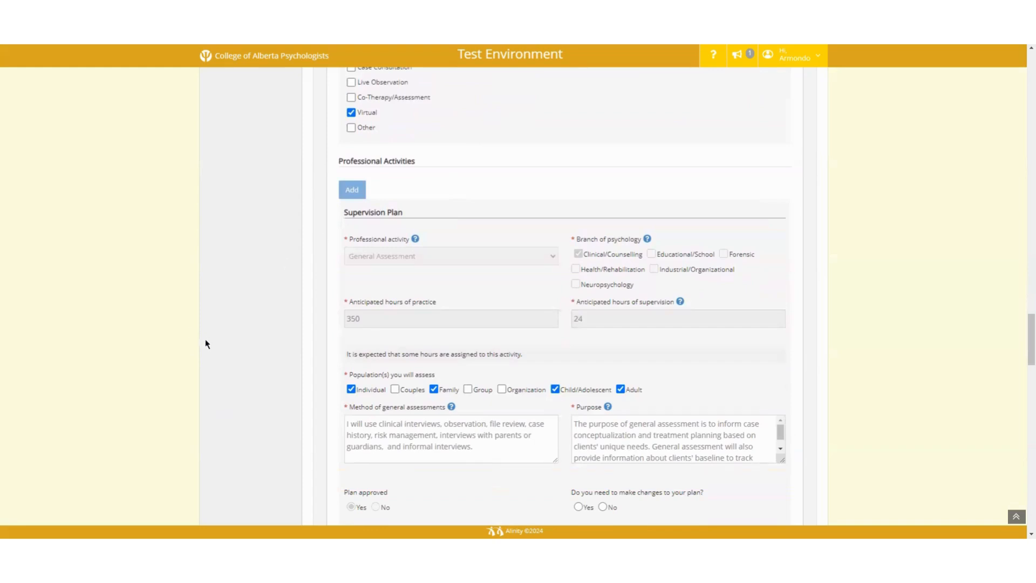
{"action": "scroll", "coordinate": [228, 352], "scroll_direction": "down", "scroll_amount": 10}
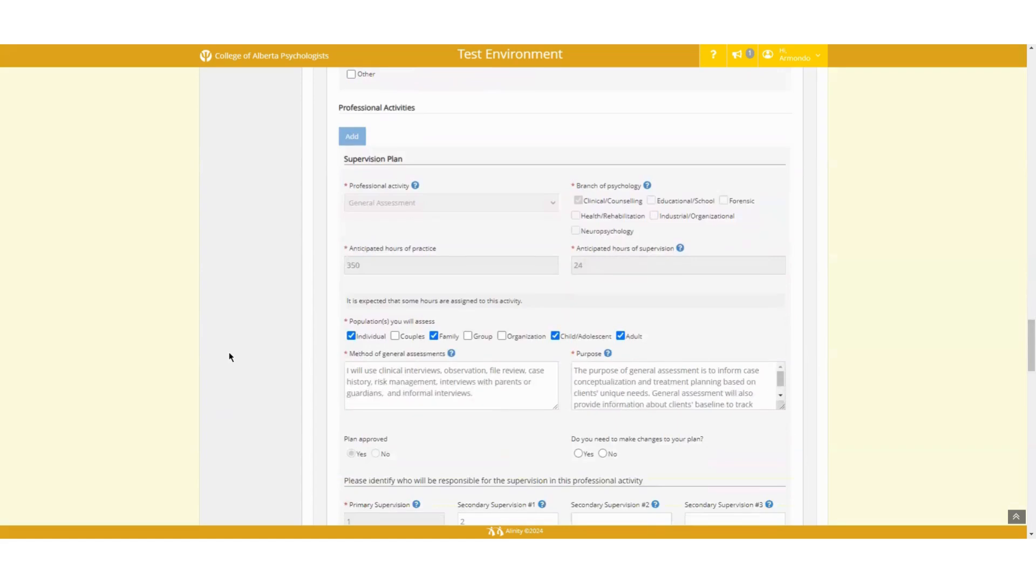
{"action": "scroll", "coordinate": [229, 352], "scroll_direction": "down", "scroll_amount": 10}
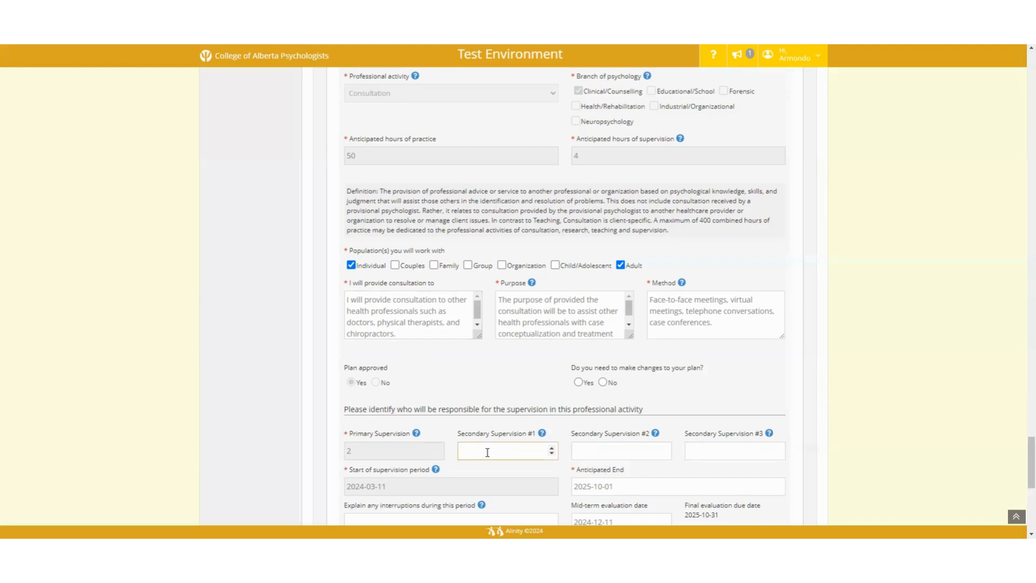
{"action": "type", "text": "3"}
Step: Answer No to whether the Consultation plan needs changes, correcting an initial Yes
{"action": "left_click", "coordinate": [578, 382]}
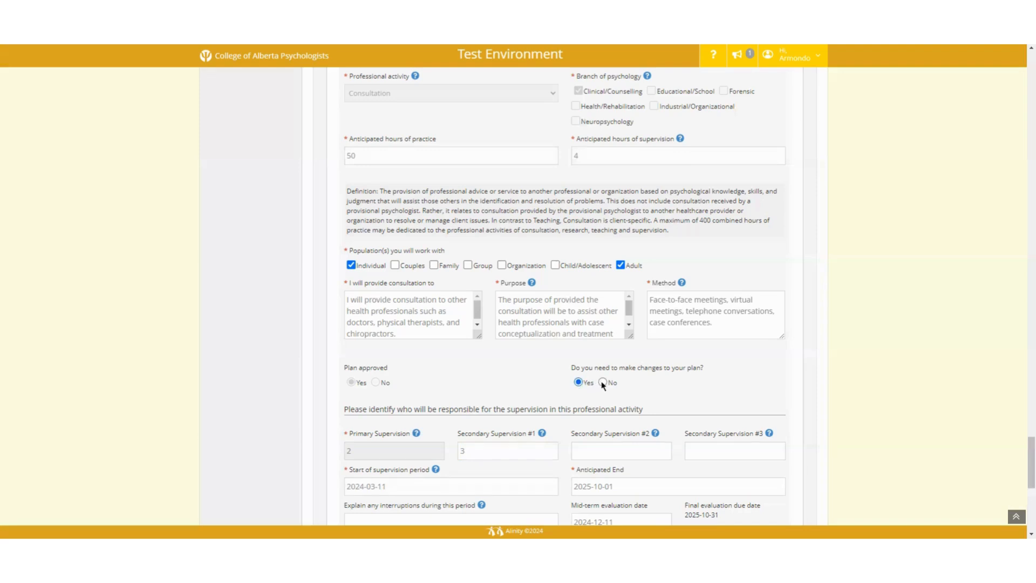
{"action": "left_click", "coordinate": [603, 383]}
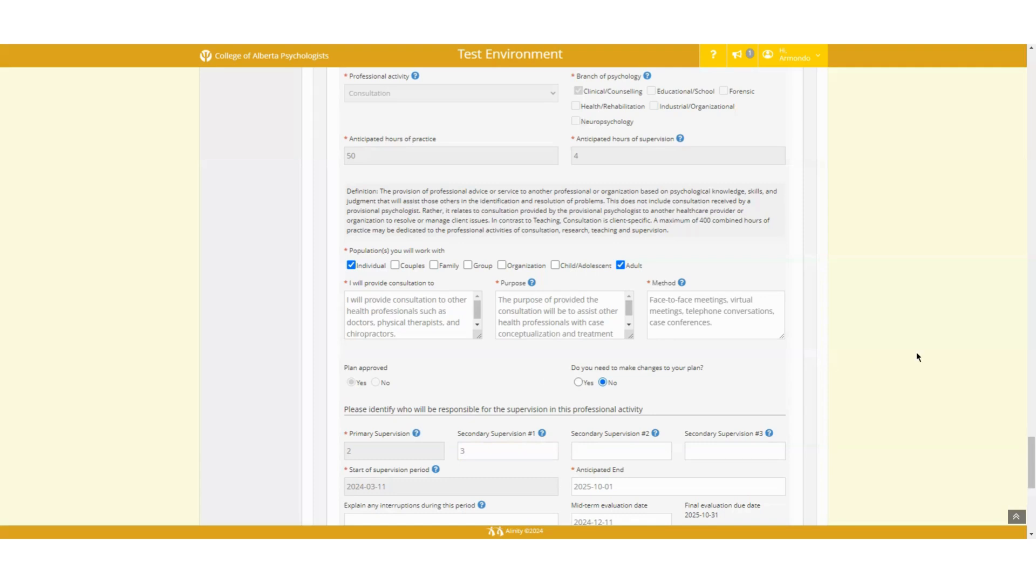
{"action": "scroll", "coordinate": [915, 353], "scroll_direction": "down", "scroll_amount": 7}
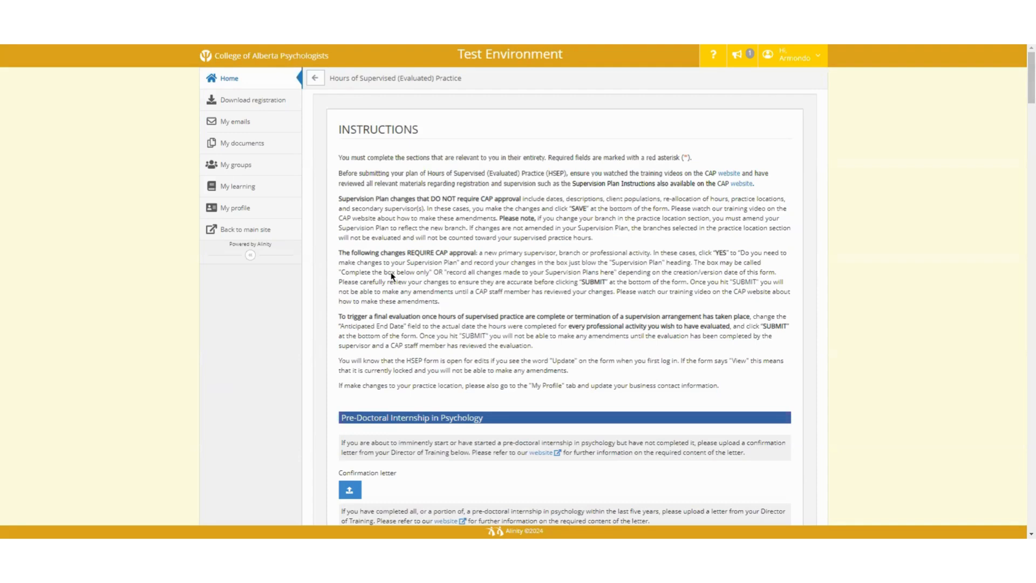
Step: Place the cursor on the empty line below the June 2024 note in the revisions box
{"action": "scroll", "coordinate": [392, 276], "scroll_direction": "down", "scroll_amount": 8}
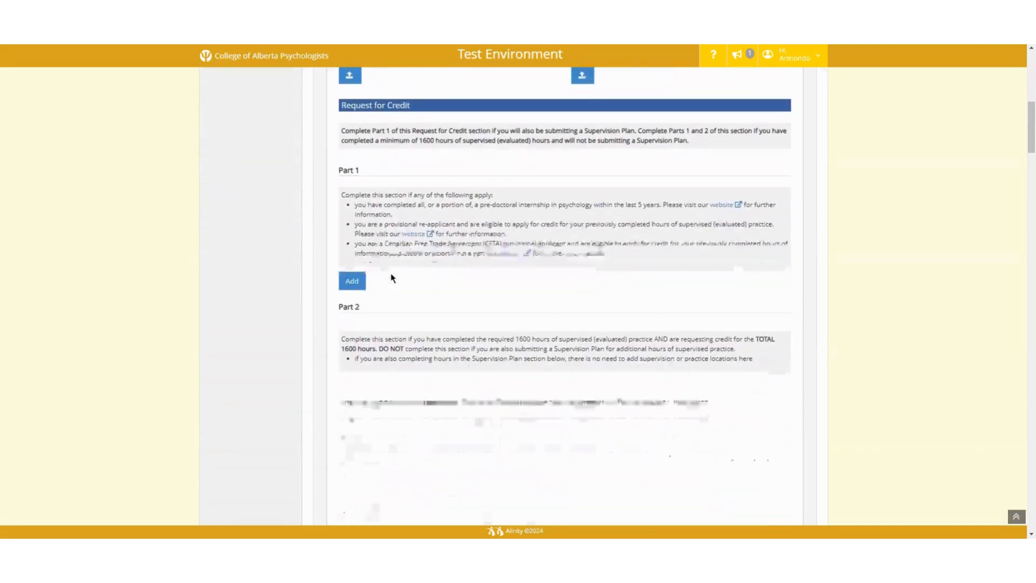
{"action": "scroll", "coordinate": [392, 277], "scroll_direction": "down", "scroll_amount": 6}
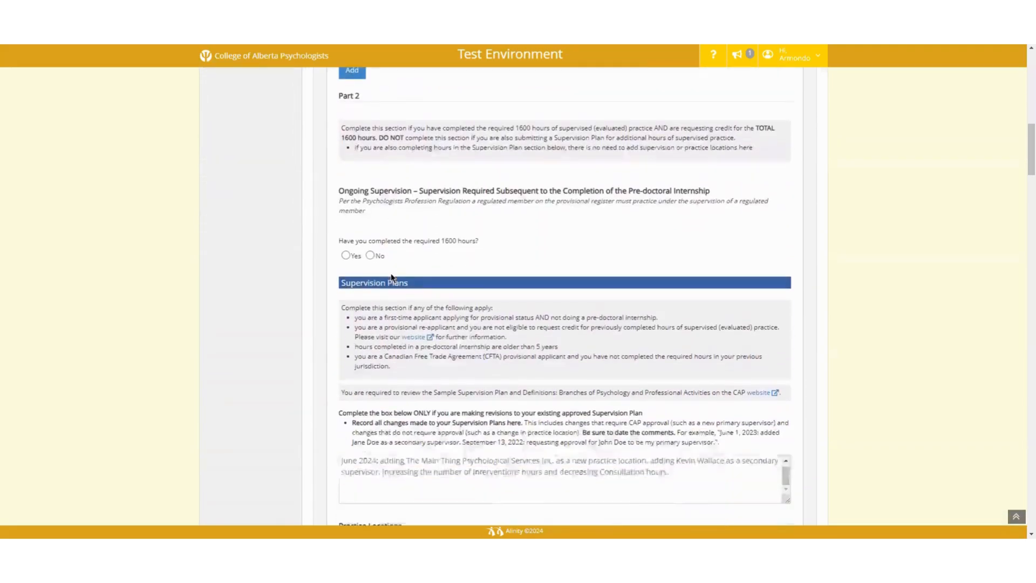
{"action": "scroll", "coordinate": [392, 278], "scroll_direction": "down", "scroll_amount": 2}
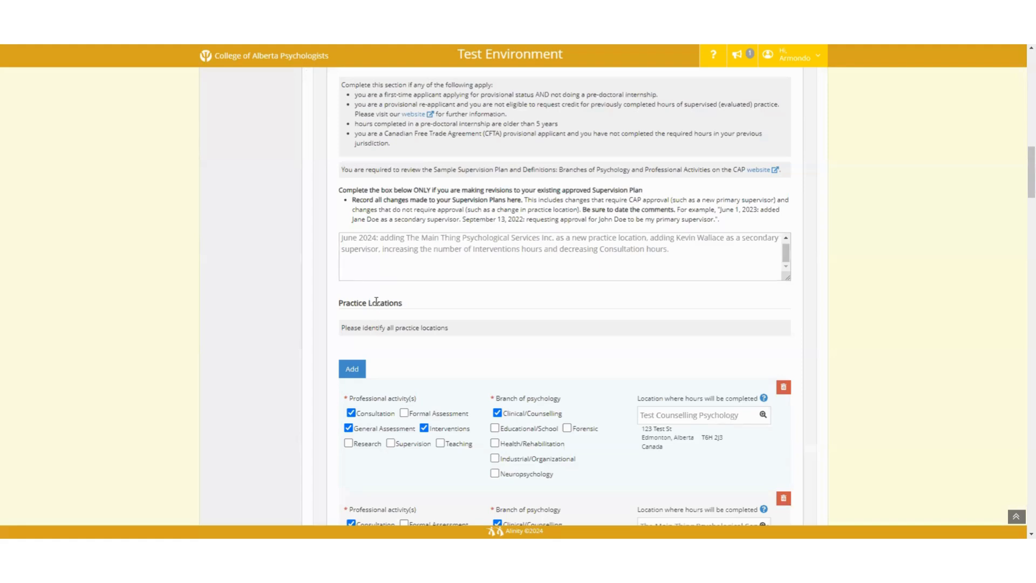
{"action": "left_click", "coordinate": [347, 271]}
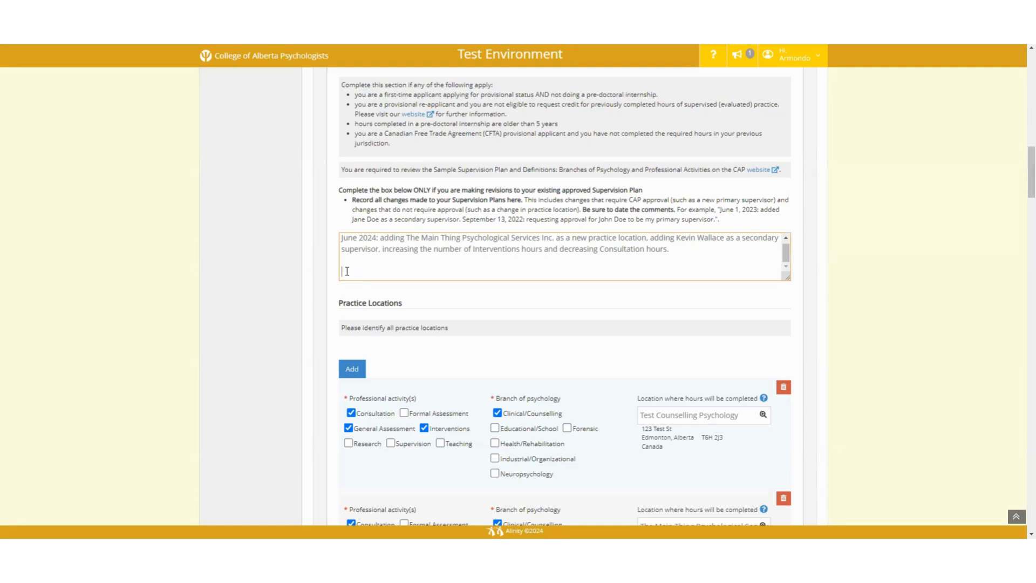
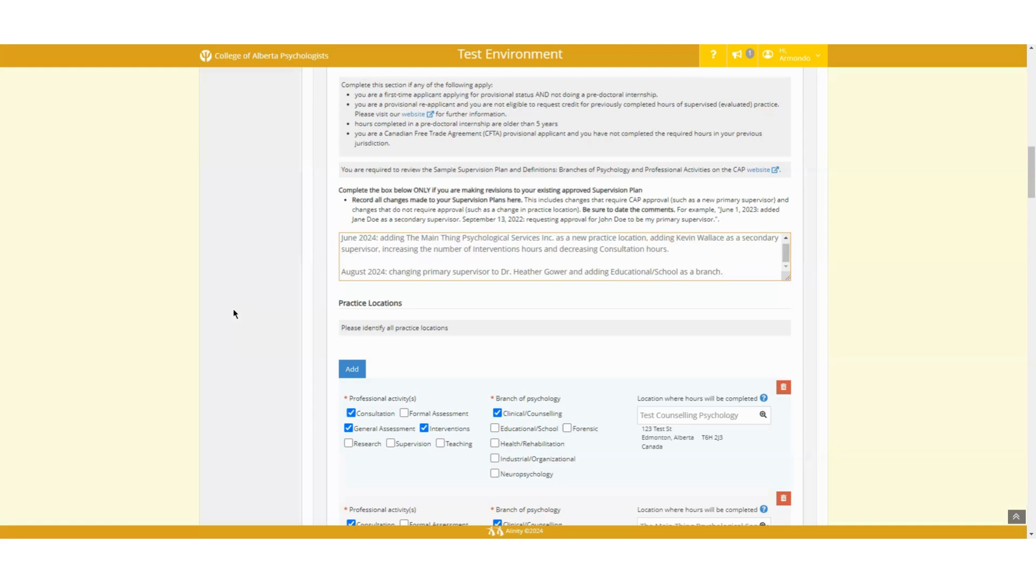
Step: Paste the August 2024 note on the new primary supervisor and added Educational/School branch
{"action": "left_click", "coordinate": [161, 265]}
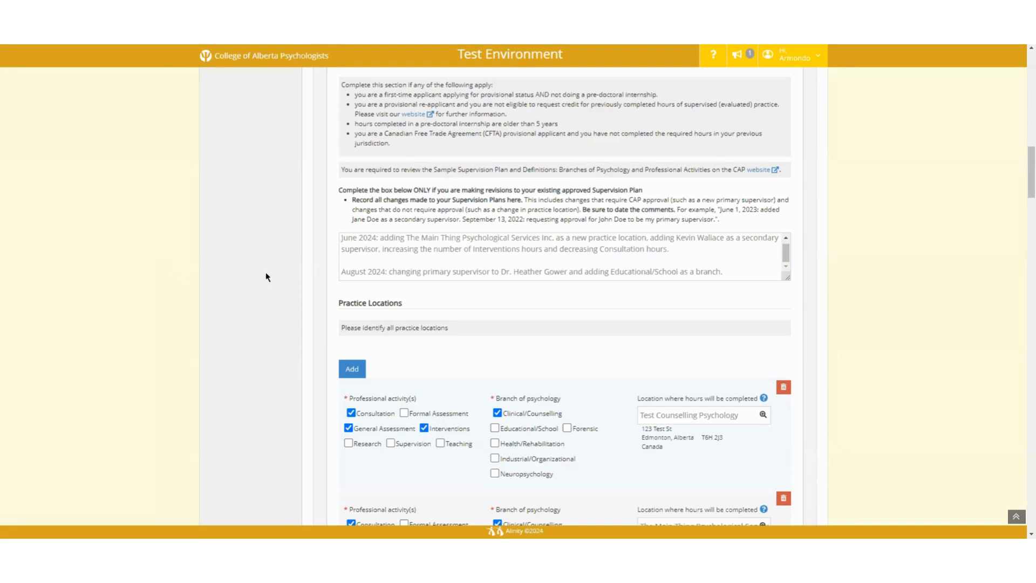
Step: Add a fourth, empty supervisor entry, #4, in the Supervision section
{"action": "scroll", "coordinate": [292, 288], "scroll_direction": "down", "scroll_amount": 1}
{"action": "scroll", "coordinate": [291, 292], "scroll_direction": "down", "scroll_amount": 7}
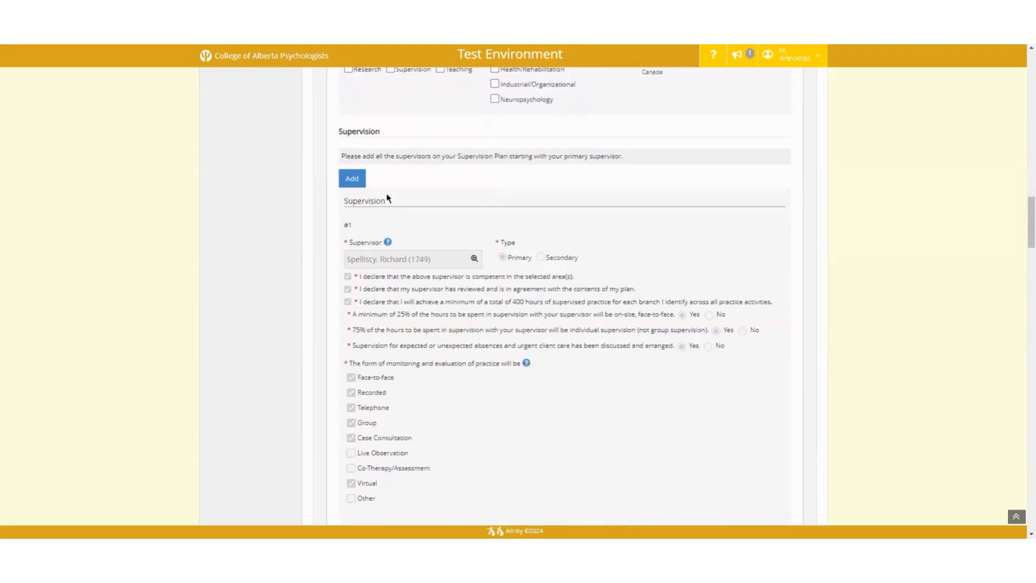
{"action": "left_click", "coordinate": [353, 181]}
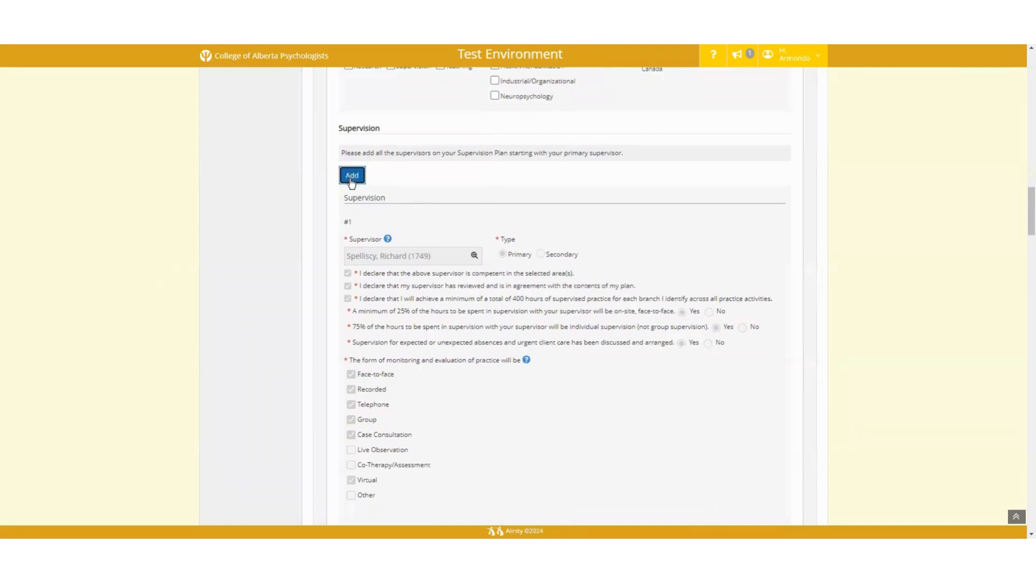
{"action": "scroll", "coordinate": [352, 181], "scroll_direction": "down", "scroll_amount": 6}
{"action": "scroll", "coordinate": [351, 183], "scroll_direction": "down", "scroll_amount": 18}
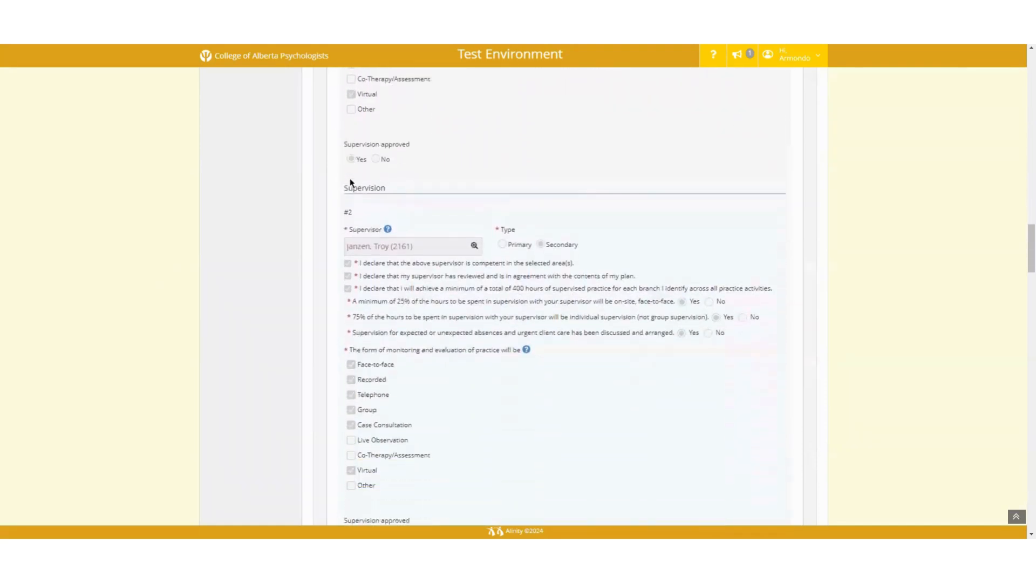
Step: Look up the new supervisor by name and set them as the Primary supervisor
{"action": "scroll", "coordinate": [351, 184], "scroll_direction": "down", "scroll_amount": 2}
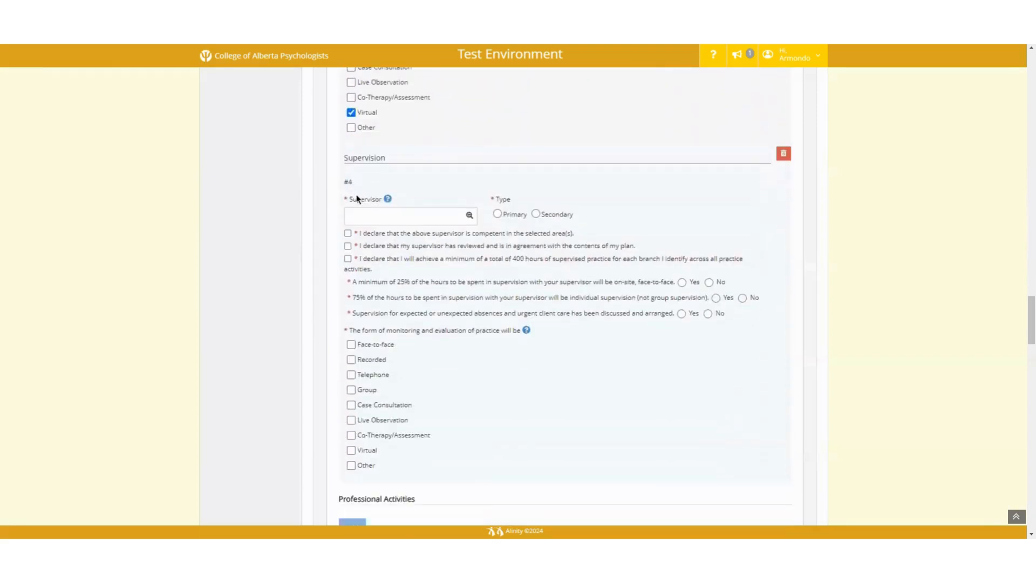
{"action": "left_click", "coordinate": [360, 214]}
{"action": "type", "text": "gowe"}
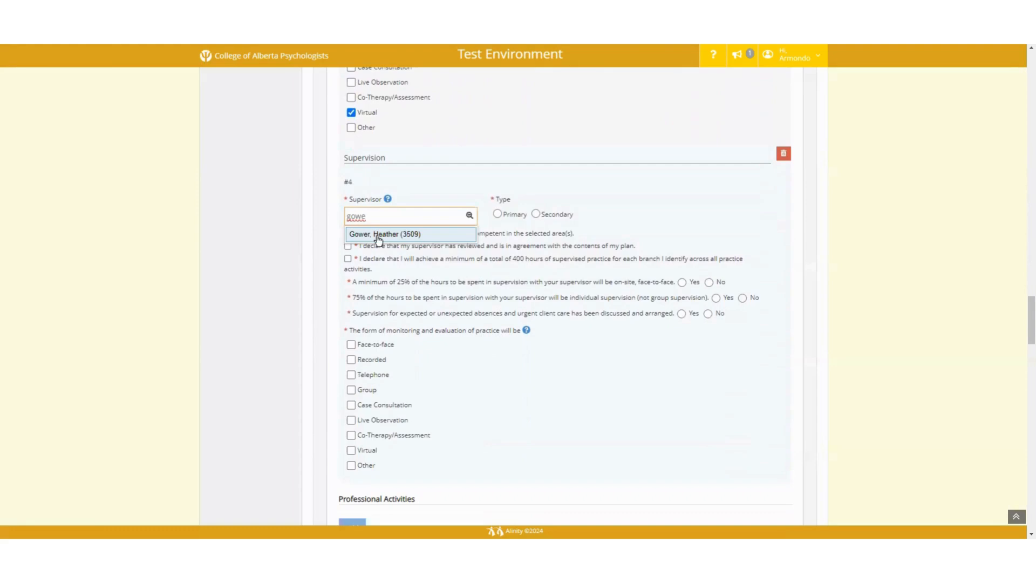
{"action": "left_click", "coordinate": [379, 236]}
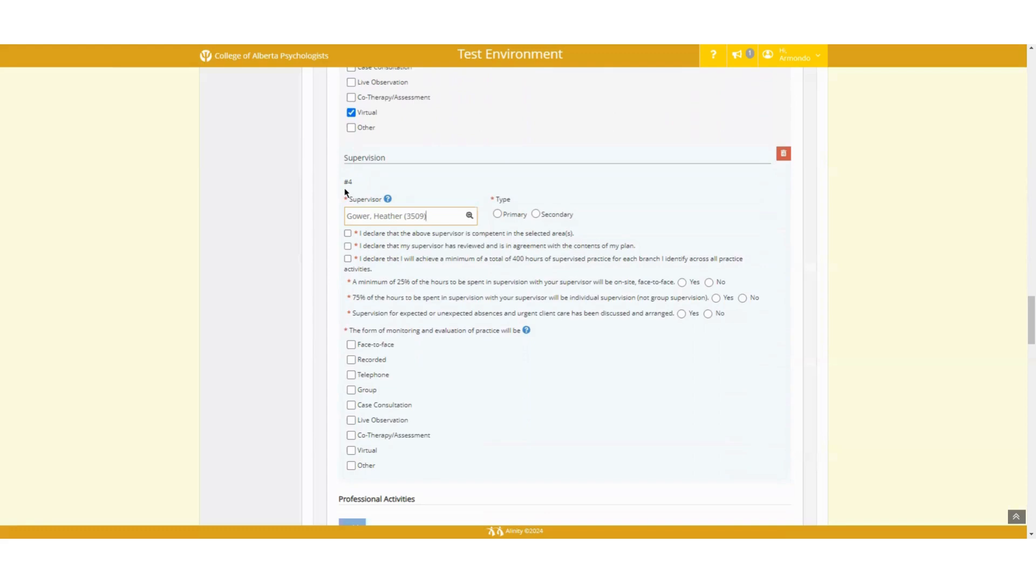
{"action": "left_click", "coordinate": [497, 216]}
Step: Confirm the three supervisor declarations and answer Yes to the on-site, individual and coverage questions
{"action": "left_click", "coordinate": [348, 233]}
{"action": "left_click", "coordinate": [348, 246]}
{"action": "left_click", "coordinate": [348, 259]}
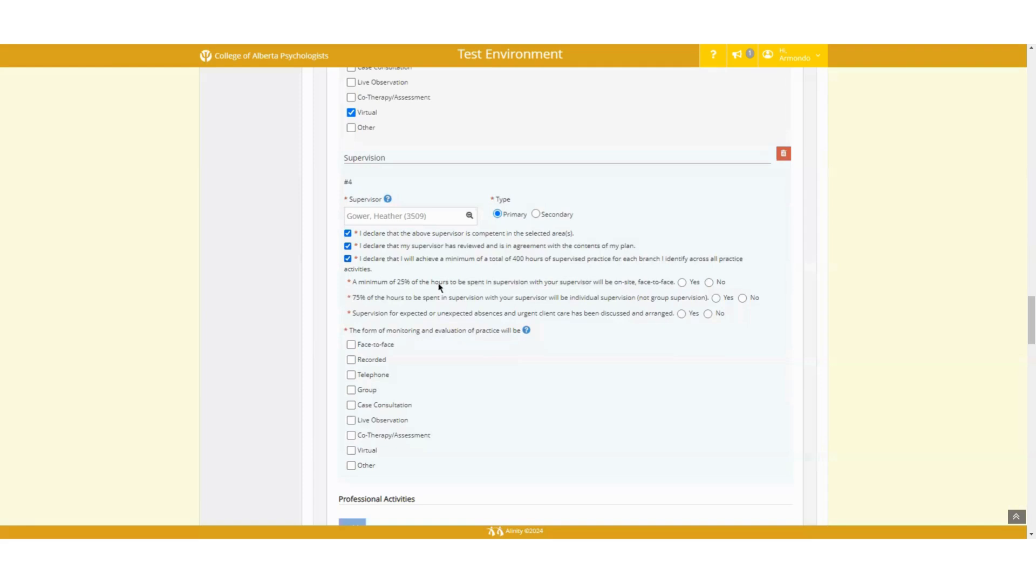
{"action": "left_click", "coordinate": [682, 282]}
{"action": "left_click", "coordinate": [717, 298]}
{"action": "left_click", "coordinate": [681, 315]}
Step: Select face-to-face, recorded, telephone, group and virtual monitoring methods
{"action": "left_click", "coordinate": [384, 345]}
{"action": "left_click", "coordinate": [384, 360]}
{"action": "left_click", "coordinate": [385, 376]}
{"action": "left_click", "coordinate": [373, 392]}
{"action": "left_click", "coordinate": [372, 452]}
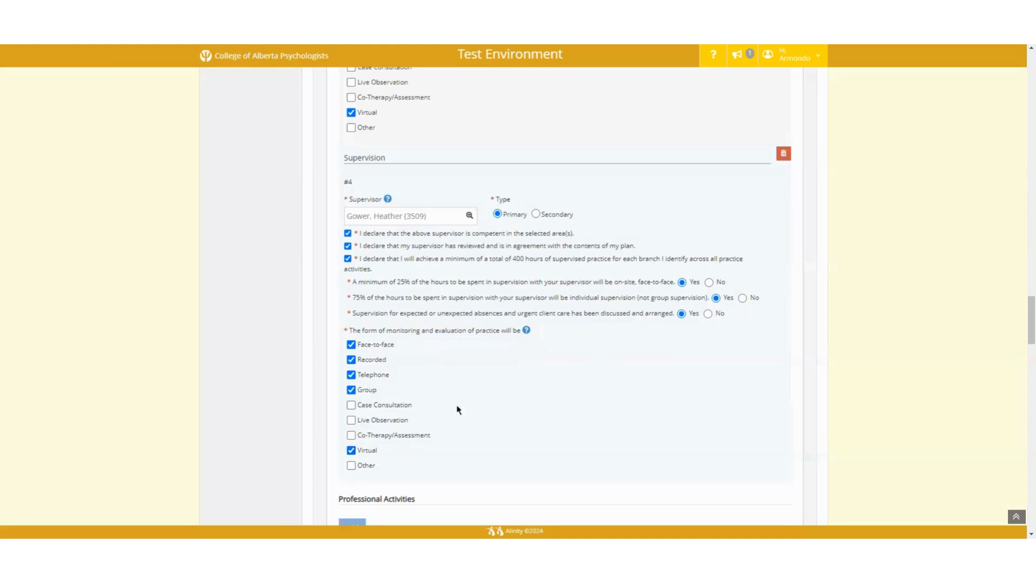
{"action": "scroll", "coordinate": [458, 410], "scroll_direction": "down", "scroll_amount": 8}
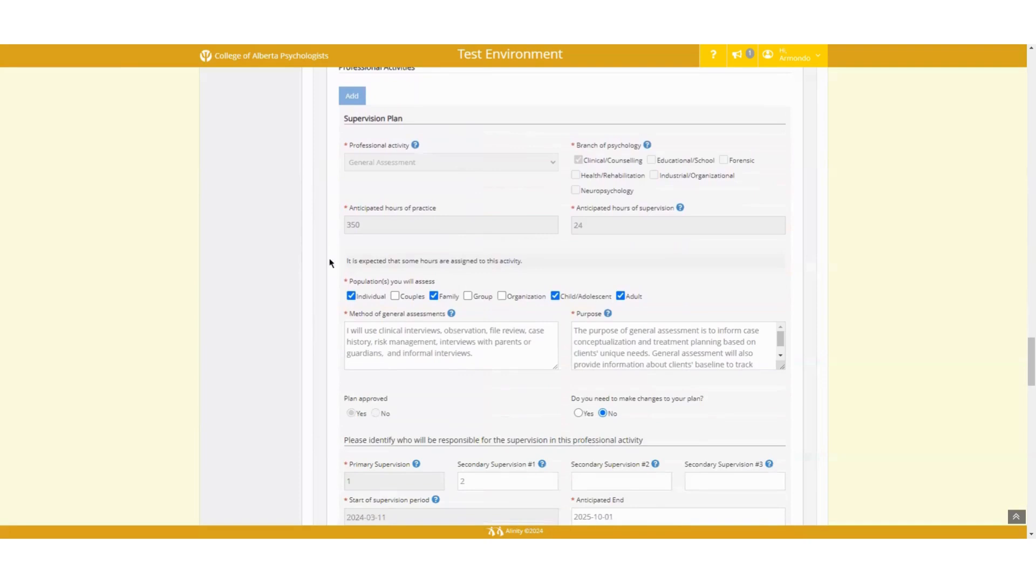
Step: Answer Yes to changes for the General Assessment plan and add another professional activity plan
{"action": "left_click", "coordinate": [584, 416]}
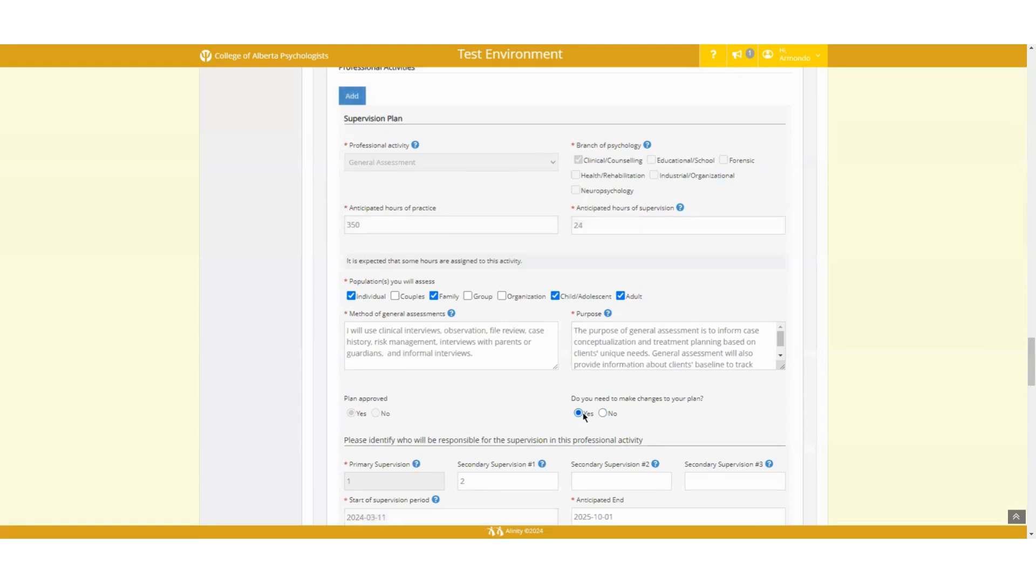
{"action": "left_click", "coordinate": [354, 97]}
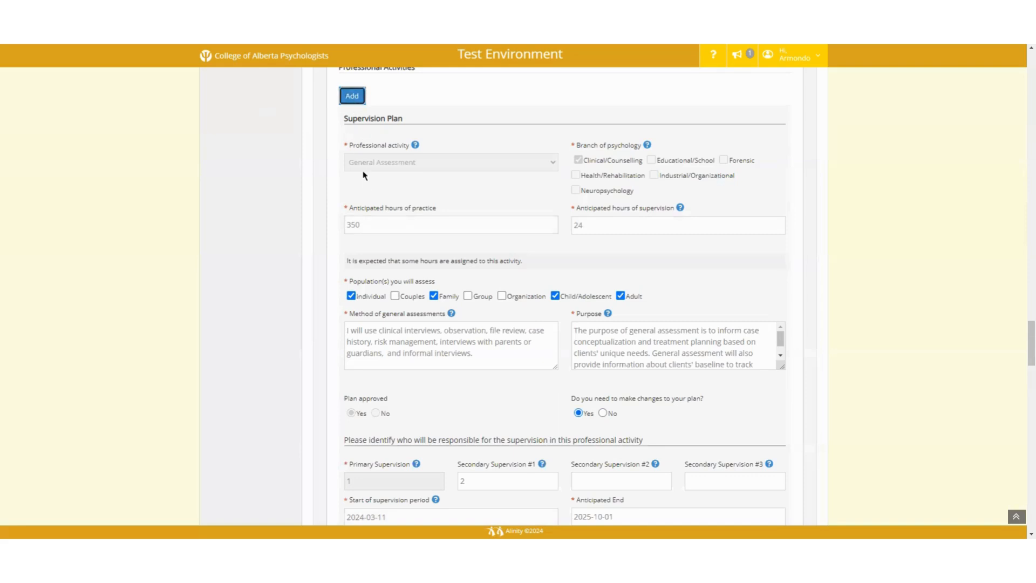
{"action": "scroll", "coordinate": [367, 203], "scroll_direction": "down", "scroll_amount": 1}
Step: Scroll down to the new empty Supervision Plan section above Summary of Hours
{"action": "scroll", "coordinate": [367, 203], "scroll_direction": "down", "scroll_amount": 7}
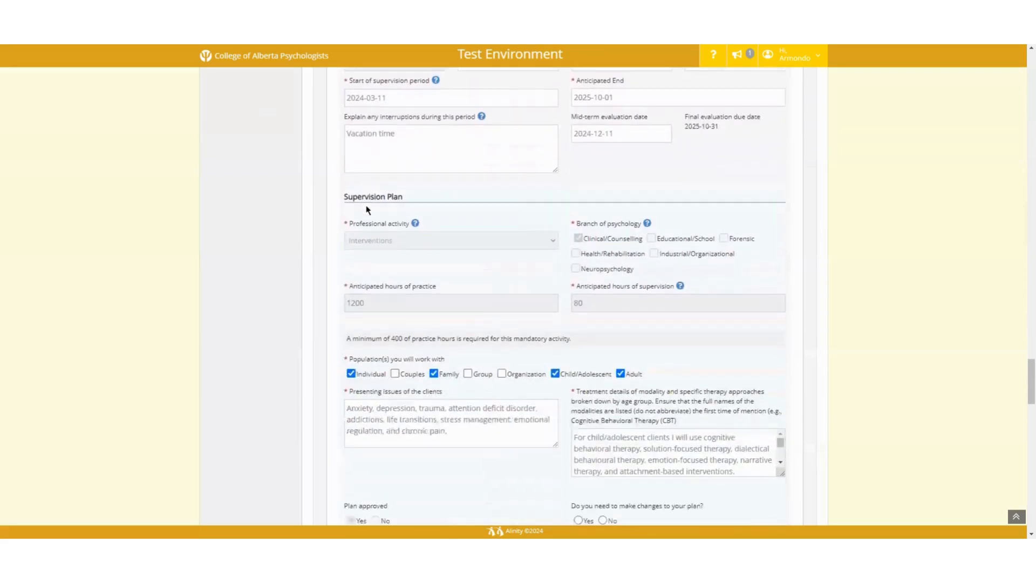
{"action": "scroll", "coordinate": [367, 209], "scroll_direction": "down", "scroll_amount": 8}
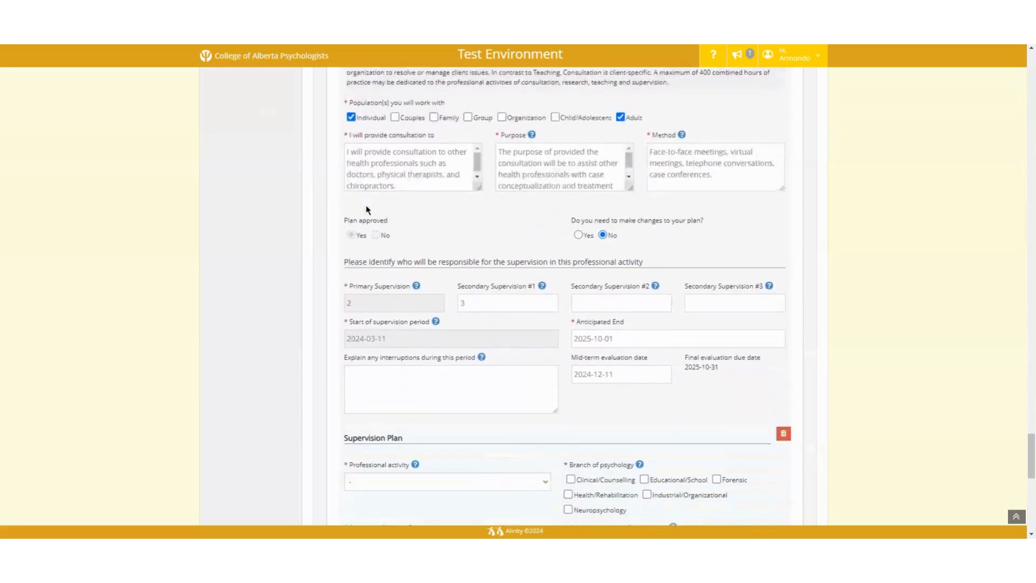
{"action": "scroll", "coordinate": [366, 209], "scroll_direction": "down", "scroll_amount": 5}
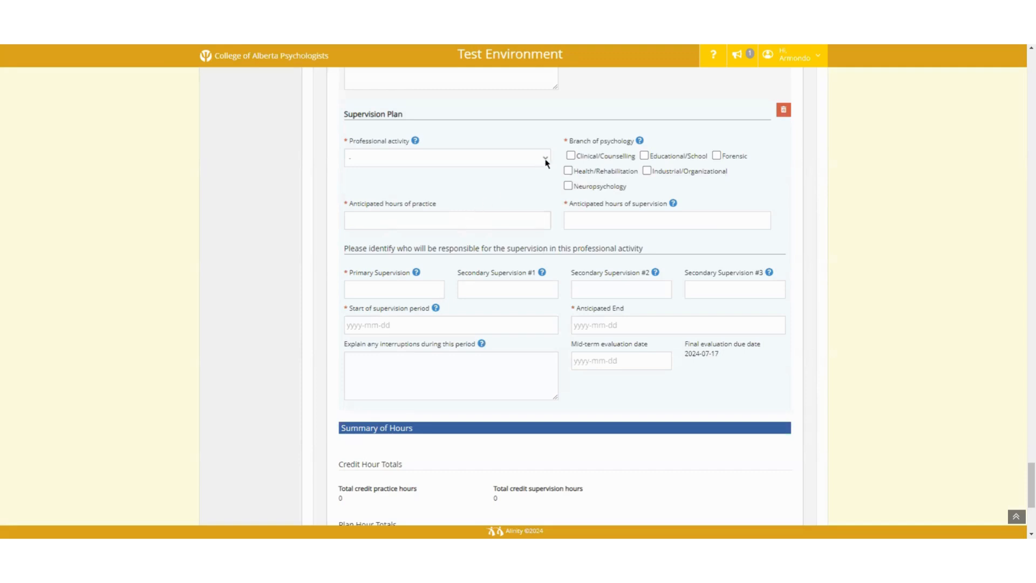
Step: Set the new plan to Interventions, Clinical/Counselling, 1000 practice hours and 67 supervision hours
{"action": "left_click", "coordinate": [517, 161]}
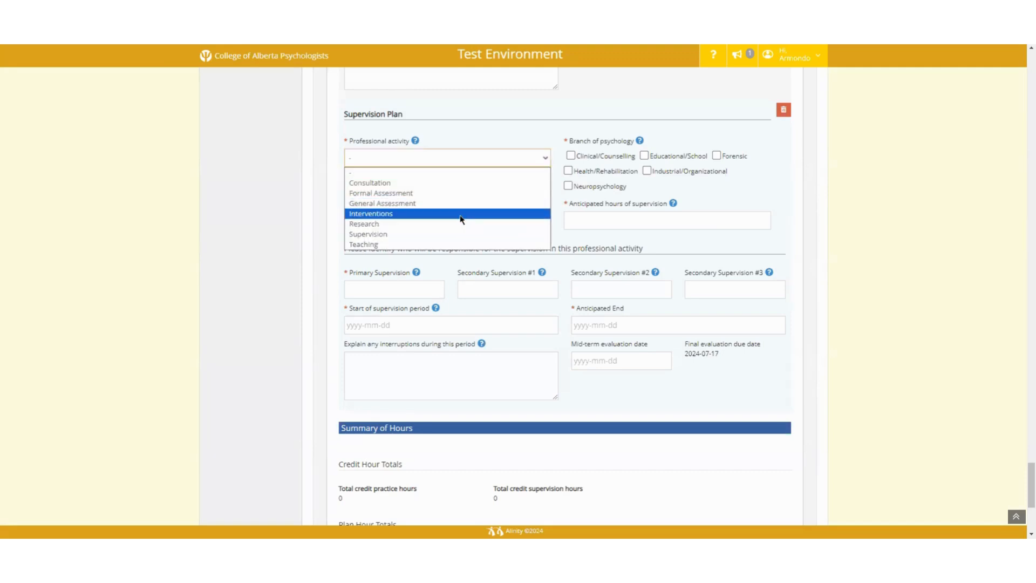
{"action": "left_click", "coordinate": [462, 215]}
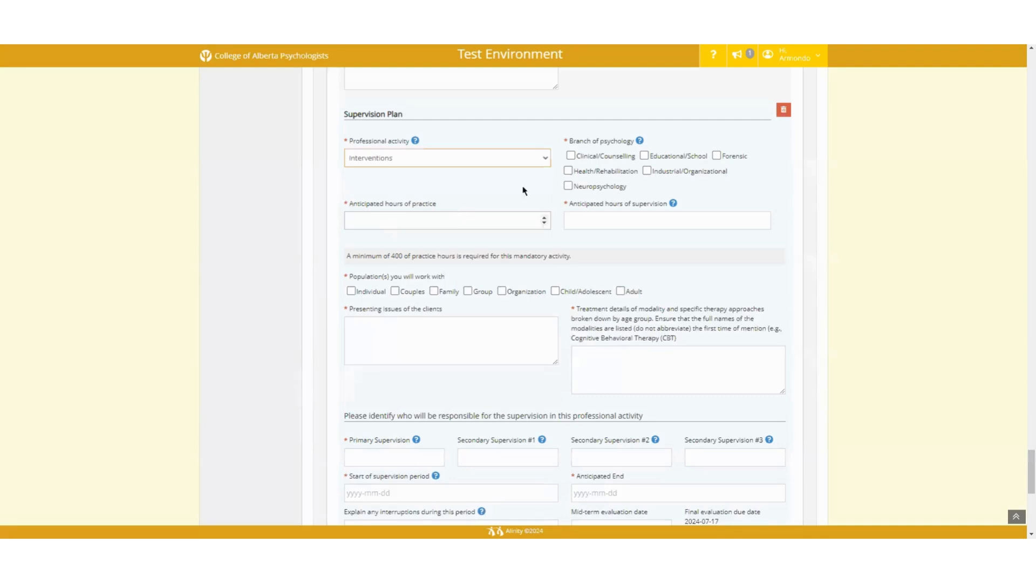
{"action": "left_click", "coordinate": [571, 156]}
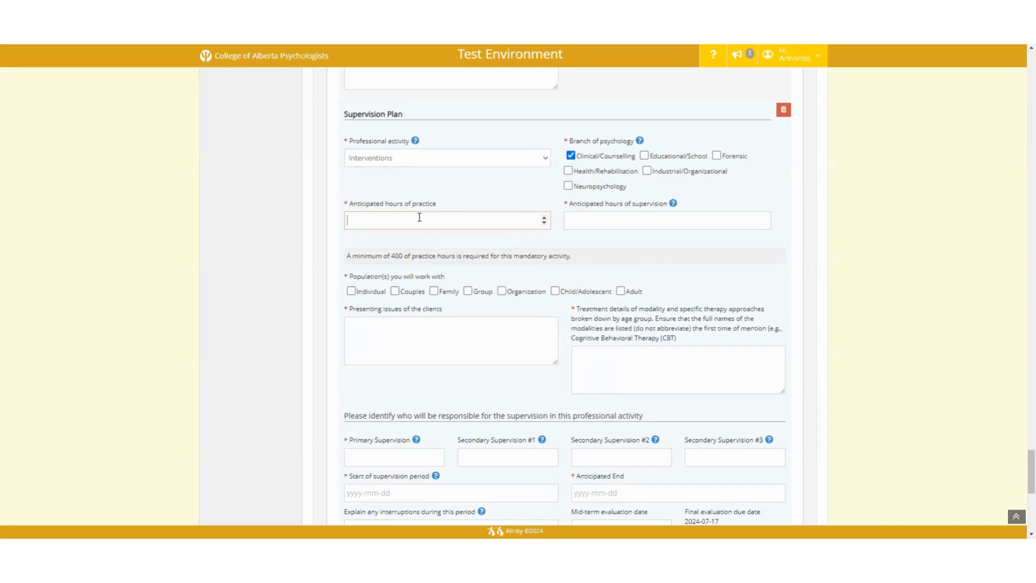
{"action": "type", "text": "1000"}
{"action": "key", "text": "Tab"}
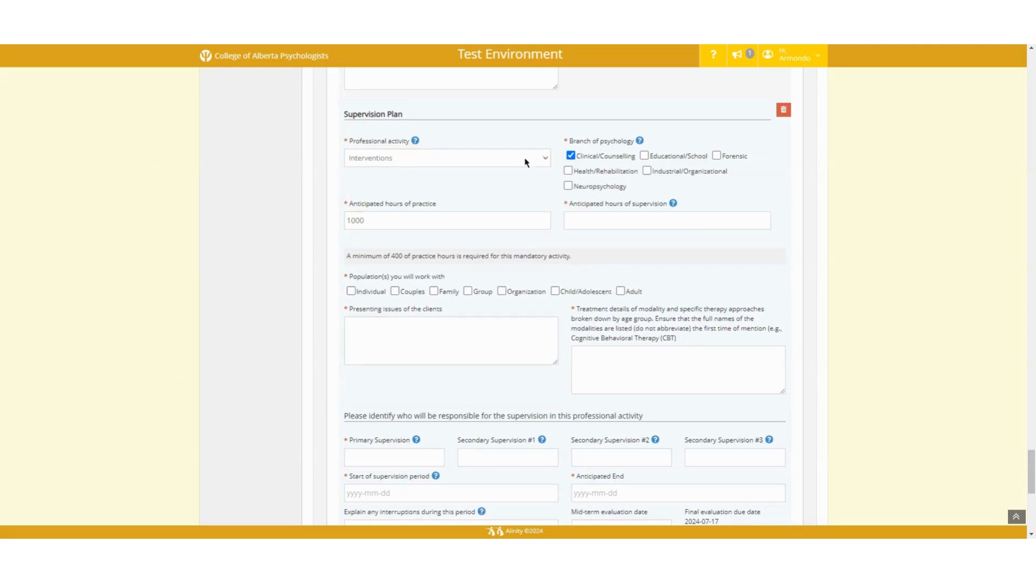
{"action": "left_click", "coordinate": [647, 224]}
{"action": "type", "text": "67"}
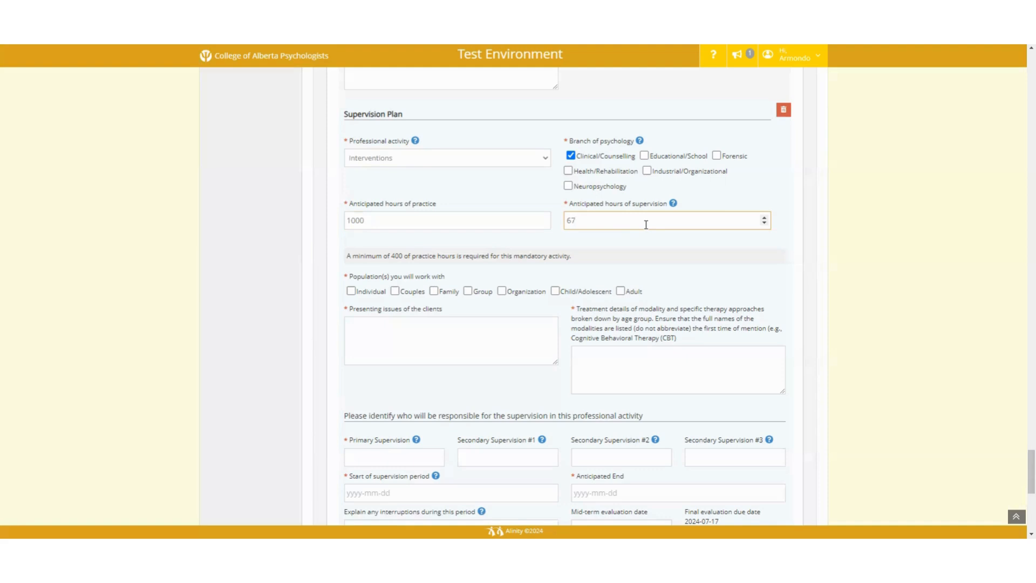
Step: Include Individual, Child/Adolescent and Adult clients in the plan's populations
{"action": "left_click", "coordinate": [368, 293]}
{"action": "left_click", "coordinate": [592, 294]}
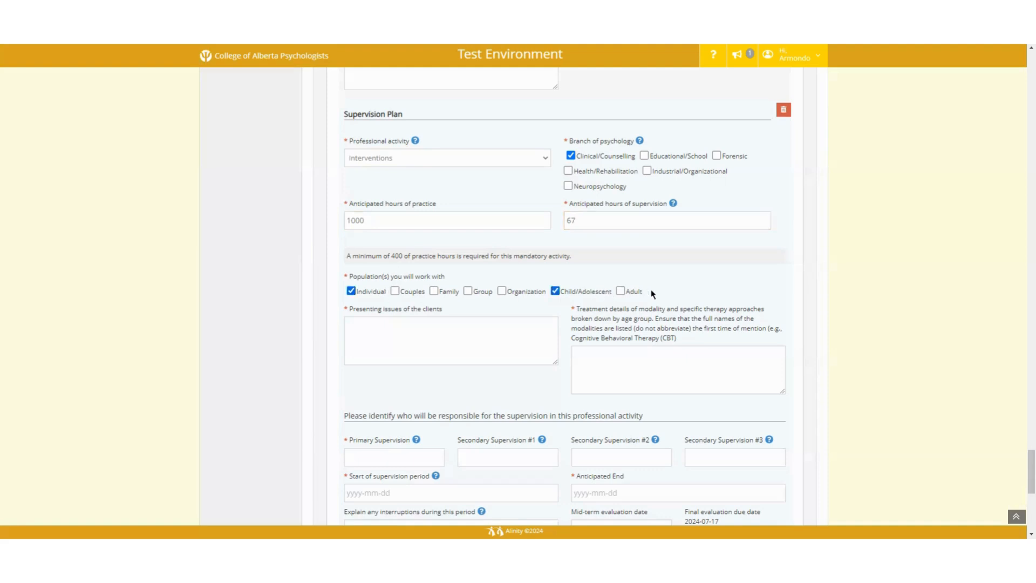
{"action": "left_click", "coordinate": [633, 294]}
Step: Paste the presenting issues and the separate children's and adults' treatment approaches
{"action": "left_click", "coordinate": [409, 339]}
{"action": "type", "text": "Anxiety, depression, trauma, attention deficit disorder, addictions, life transitions, stress management, emotional regulation, and chronic pain."}
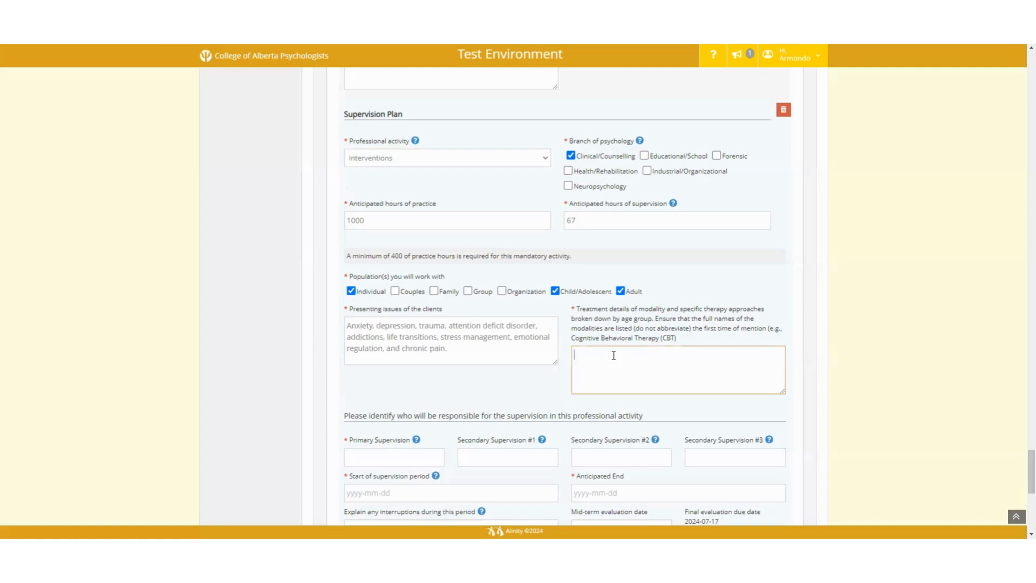
{"action": "type", "text": "Children: I will use play therapy and solution-focused therapy."}
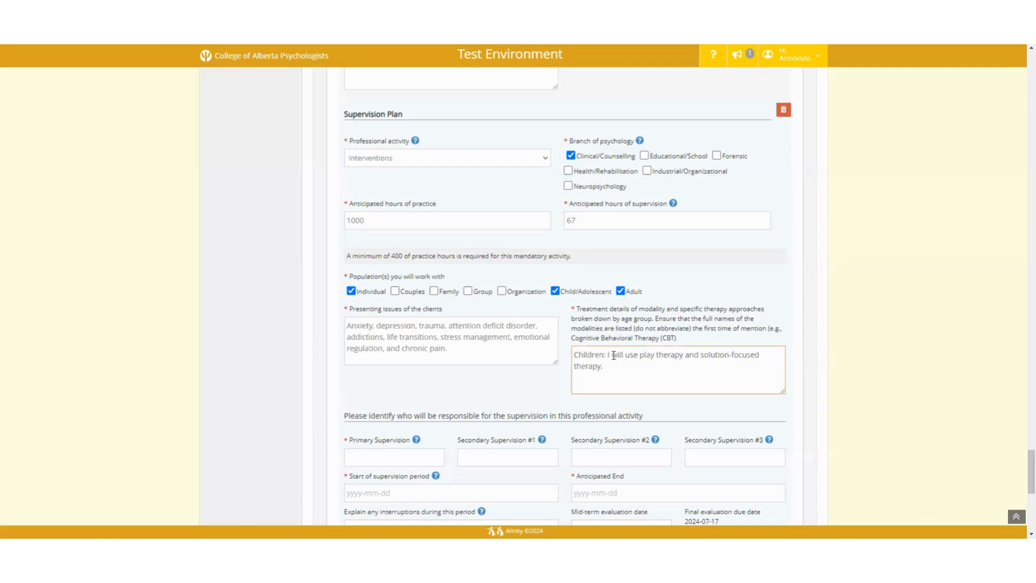
{"action": "key", "text": "Return"}
{"action": "type", "text": "Adults: I will use cognitive behavioural therapy (CBT) and dialectical behavioural therapy (DBT)."}
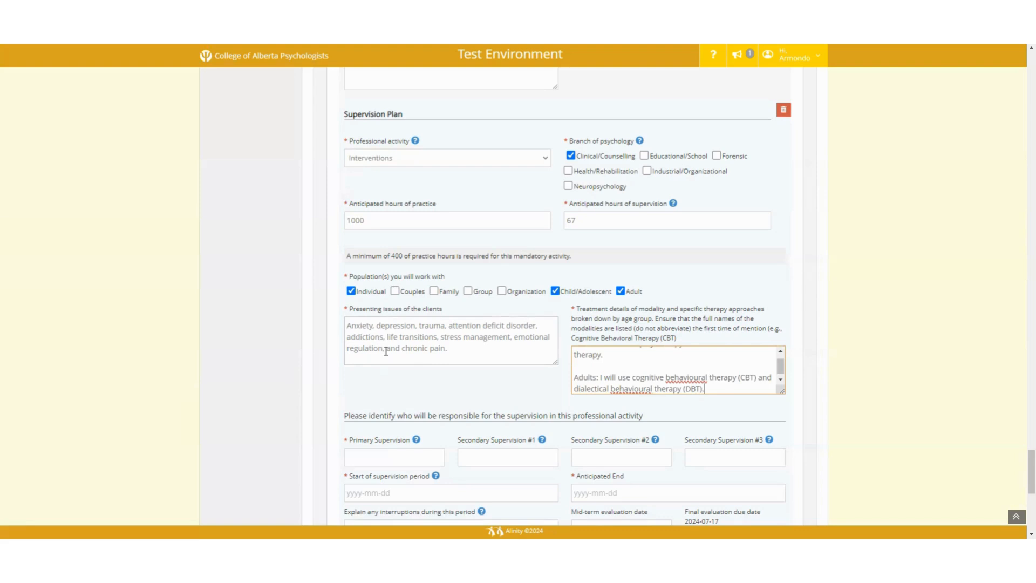
Step: Assign supervisor 4 as Primary, running 2024-07-22 to 2025-06-30 with a 2025-01-15 mid-term evaluation
{"action": "scroll", "coordinate": [391, 351], "scroll_direction": "down", "scroll_amount": 1}
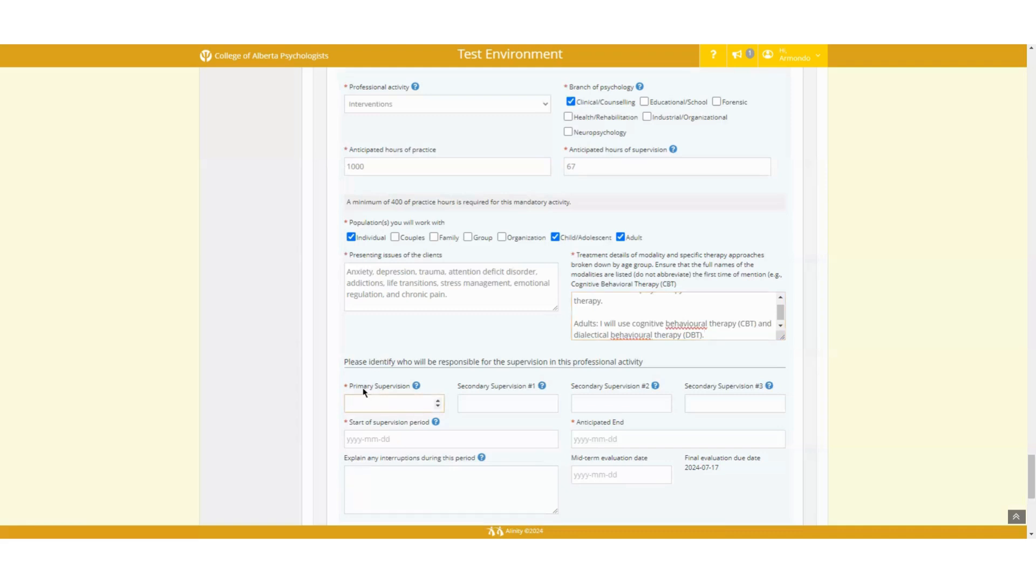
{"action": "type", "text": "4"}
{"action": "key", "text": "Tab"}
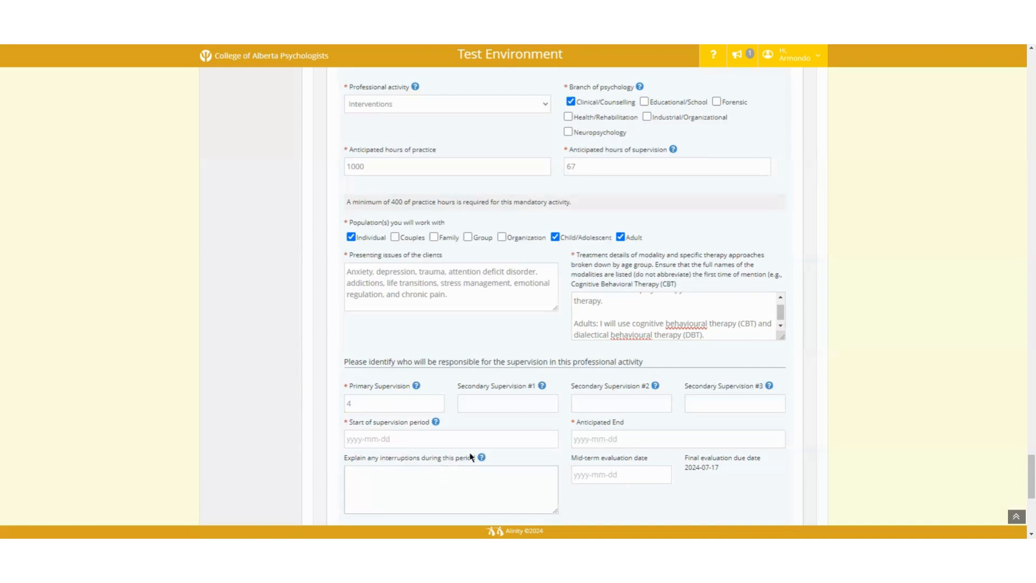
{"action": "left_click", "coordinate": [446, 436]}
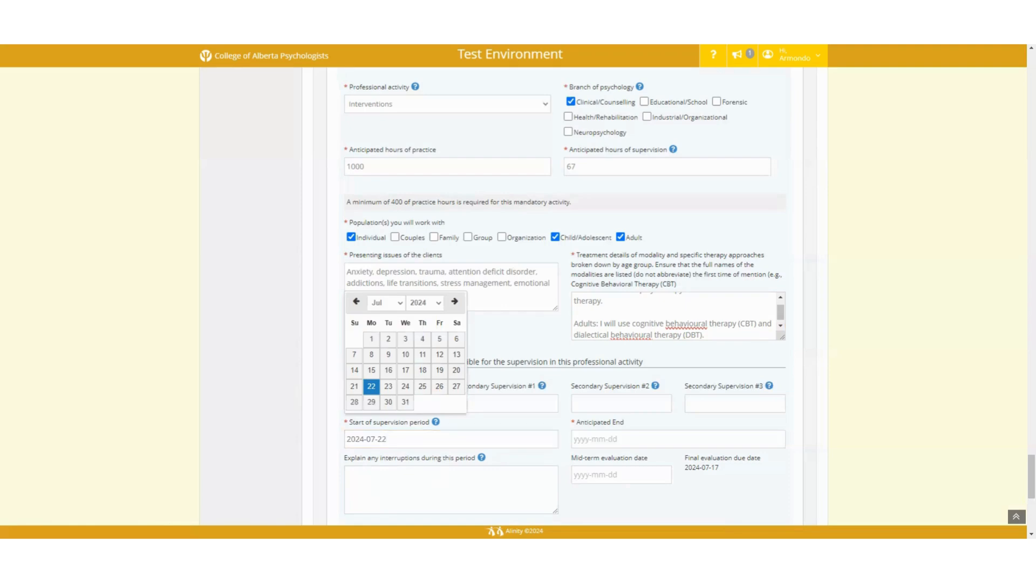
{"action": "left_click", "coordinate": [655, 442]}
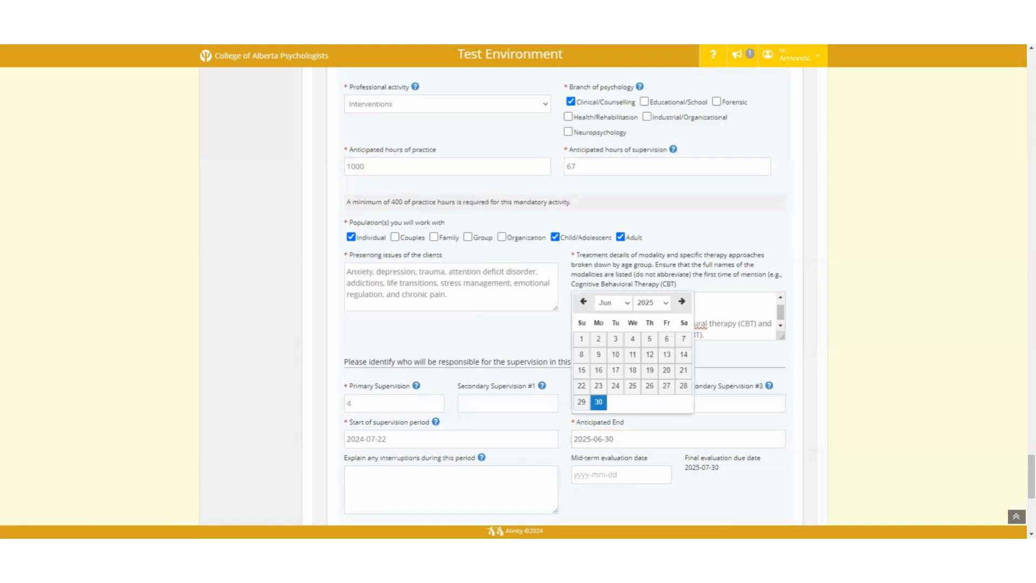
{"action": "left_click", "coordinate": [590, 474]}
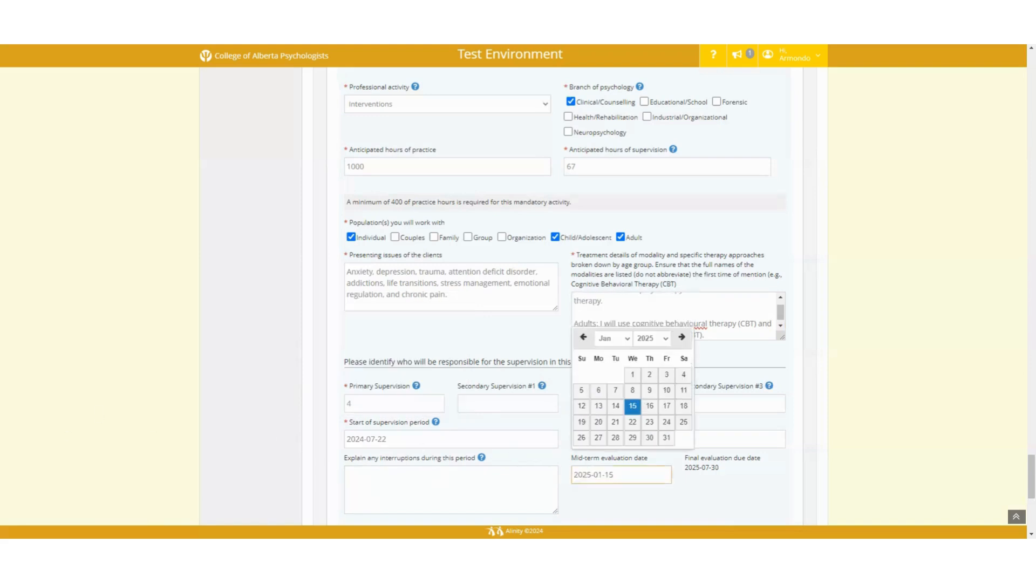
{"action": "left_click", "coordinate": [630, 507]}
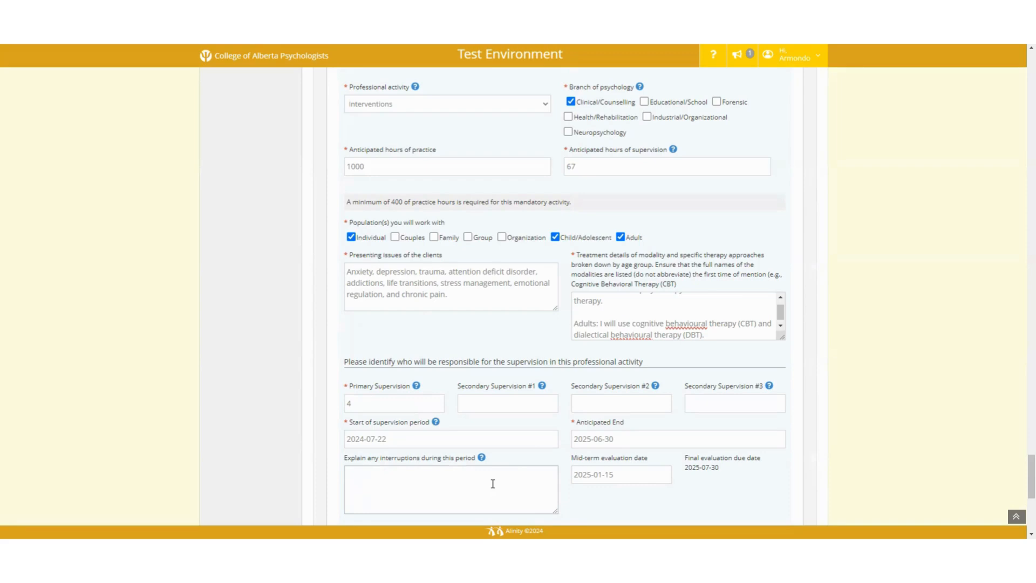
Step: Tick Educational/School for Test Counselling Psychology, then review the 2600 practice / 175 supervision hour summary
{"action": "scroll", "coordinate": [493, 483], "scroll_direction": "up", "scroll_amount": 15}
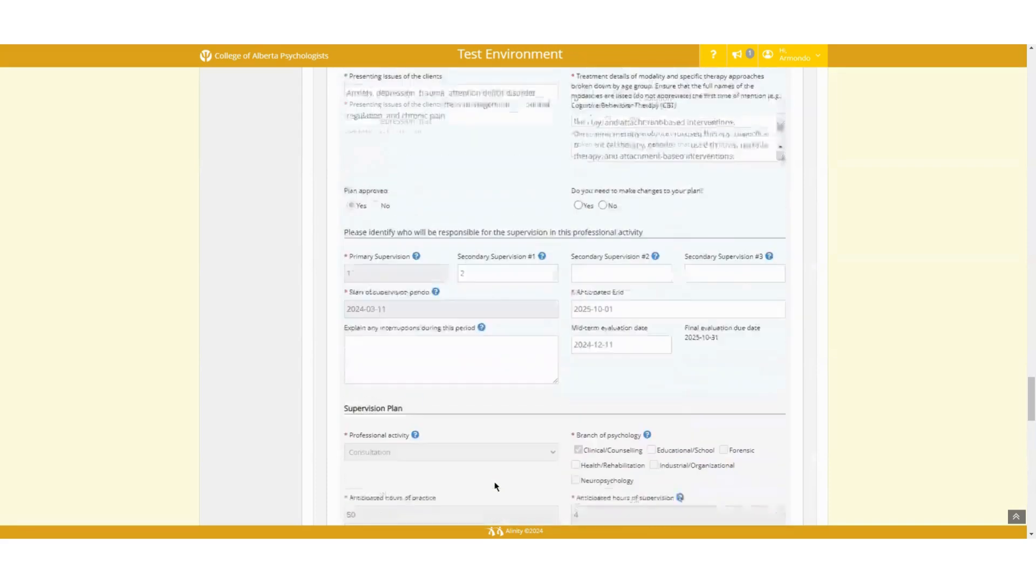
{"action": "scroll", "coordinate": [494, 486], "scroll_direction": "up", "scroll_amount": 15}
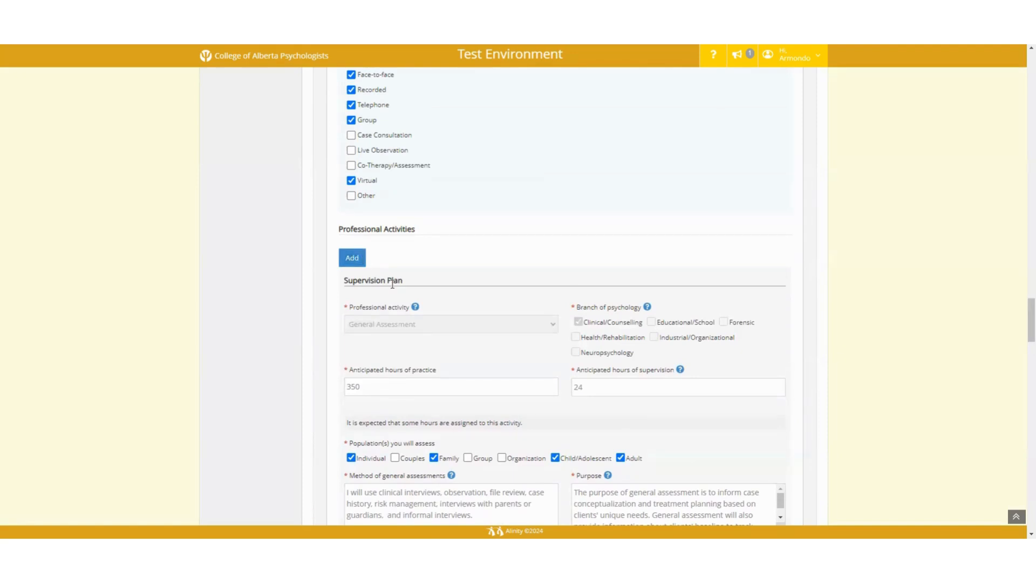
{"action": "scroll", "coordinate": [486, 367], "scroll_direction": "down", "scroll_amount": 15}
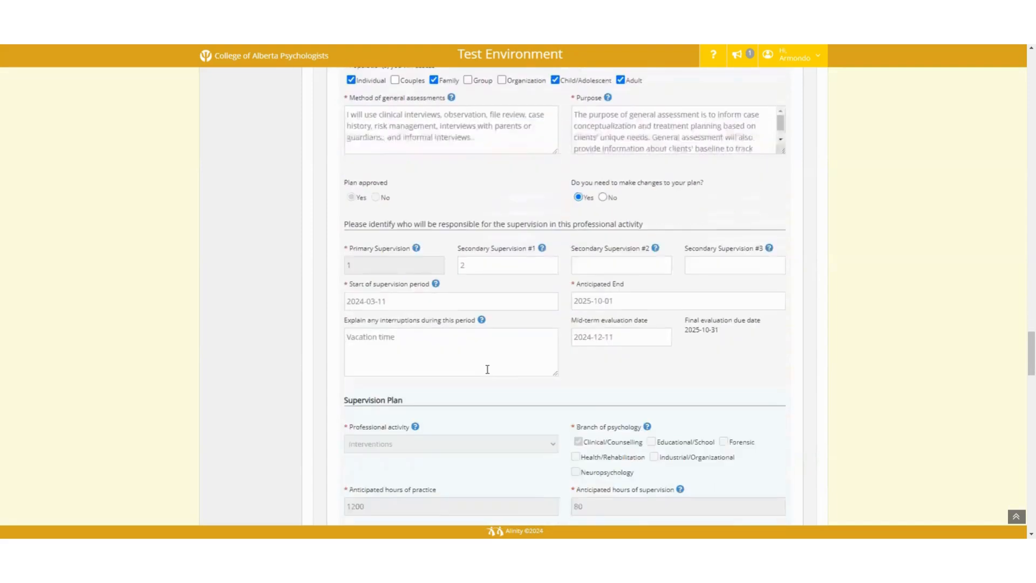
{"action": "scroll", "coordinate": [488, 369], "scroll_direction": "down", "scroll_amount": 20}
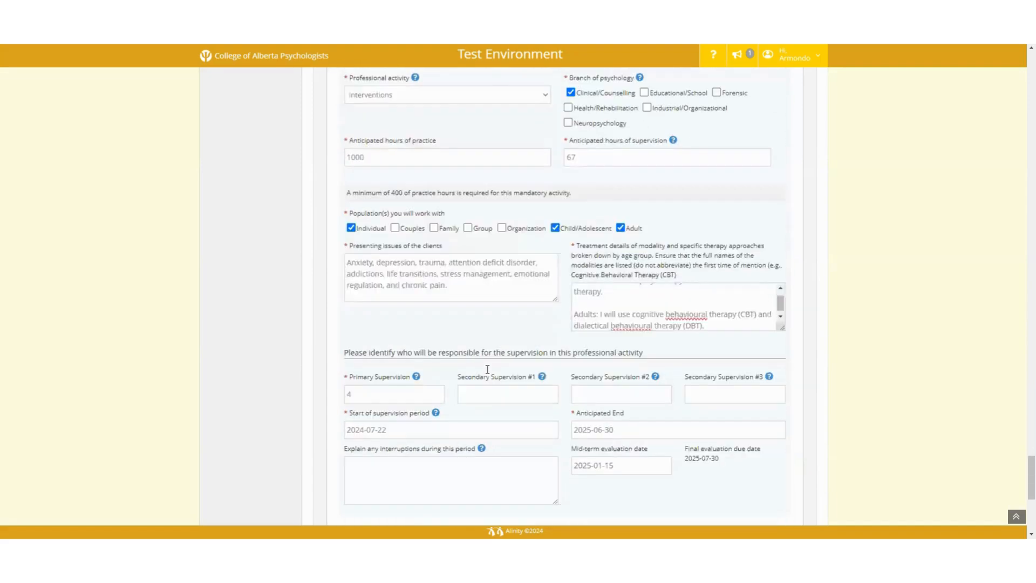
{"action": "scroll", "coordinate": [488, 370], "scroll_direction": "down", "scroll_amount": 1}
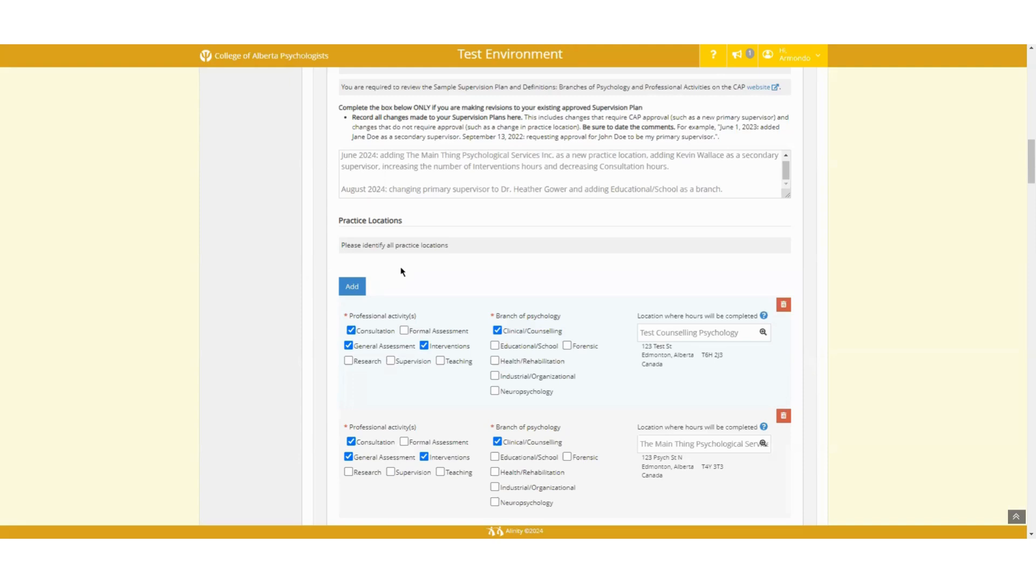
{"action": "left_click", "coordinate": [494, 346]}
{"action": "scroll", "coordinate": [302, 298], "scroll_direction": "down", "scroll_amount": 8}
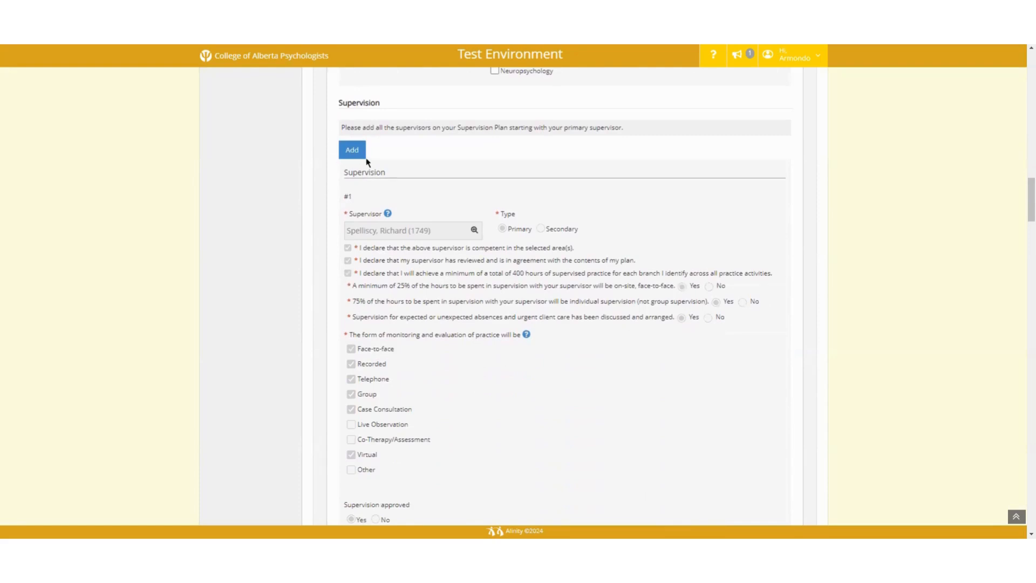
{"action": "scroll", "coordinate": [501, 265], "scroll_direction": "down", "scroll_amount": 10}
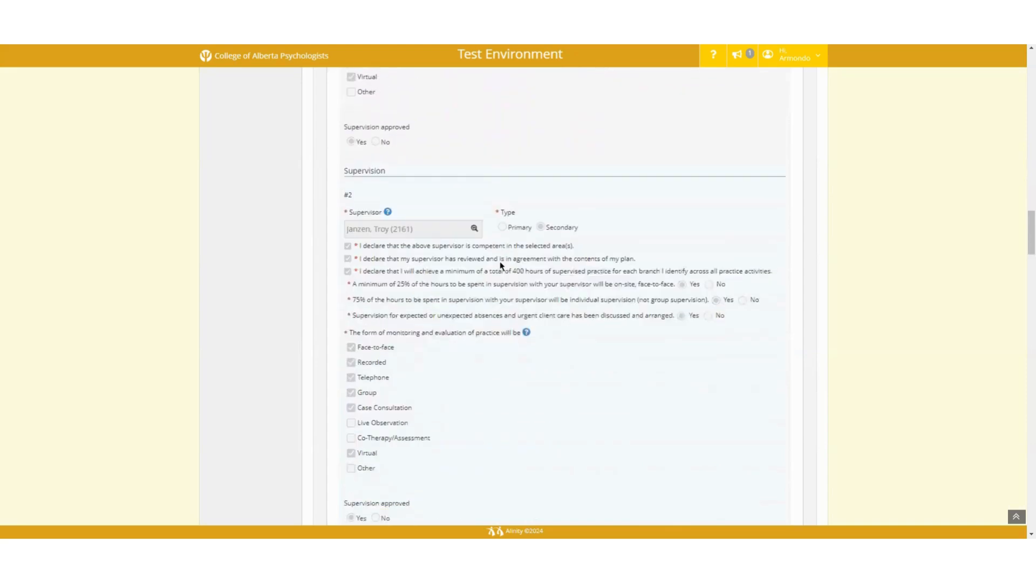
{"action": "scroll", "coordinate": [501, 265], "scroll_direction": "down", "scroll_amount": 10}
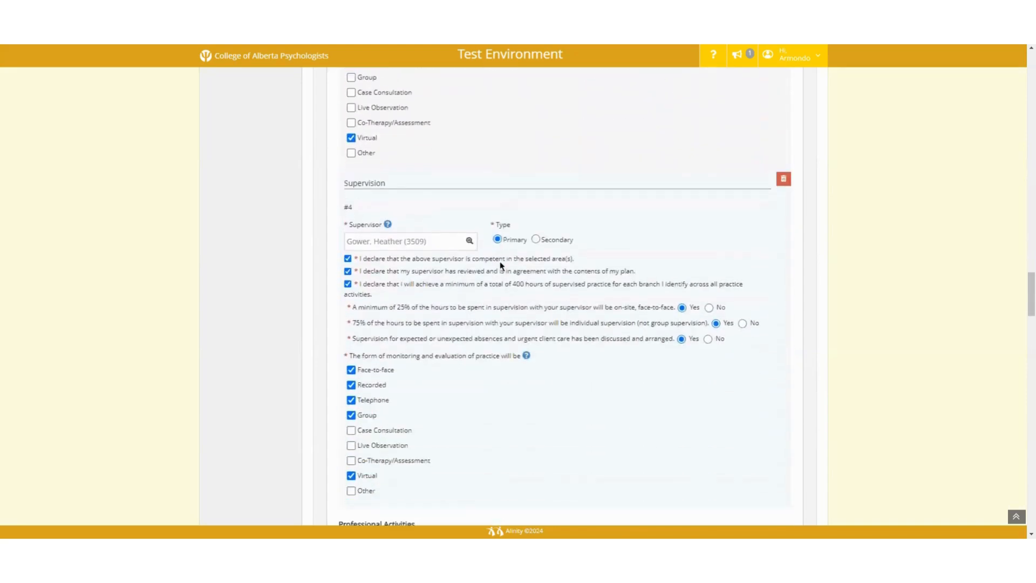
{"action": "scroll", "coordinate": [501, 266], "scroll_direction": "down", "scroll_amount": 3}
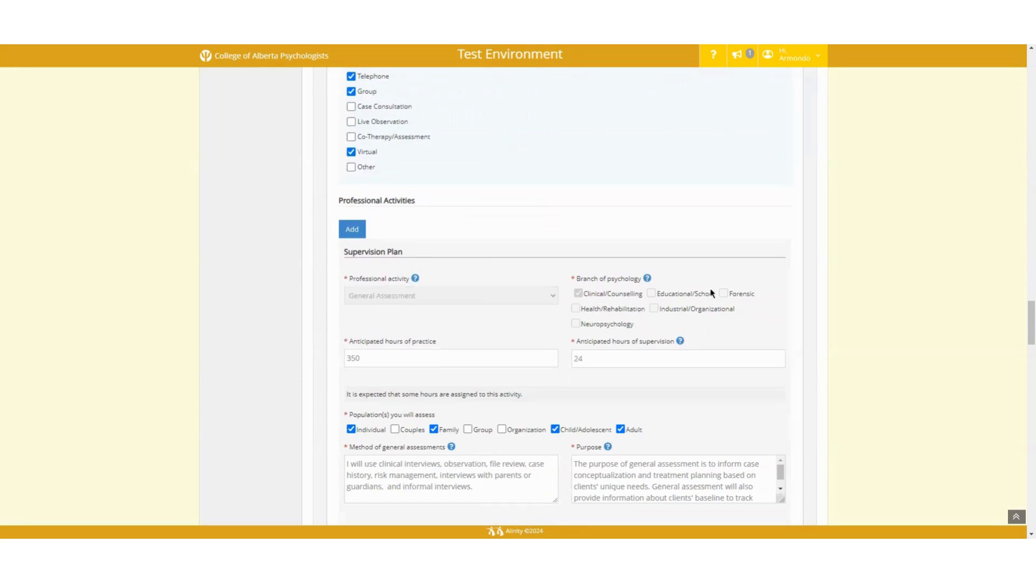
{"action": "scroll", "coordinate": [713, 292], "scroll_direction": "down", "scroll_amount": 20}
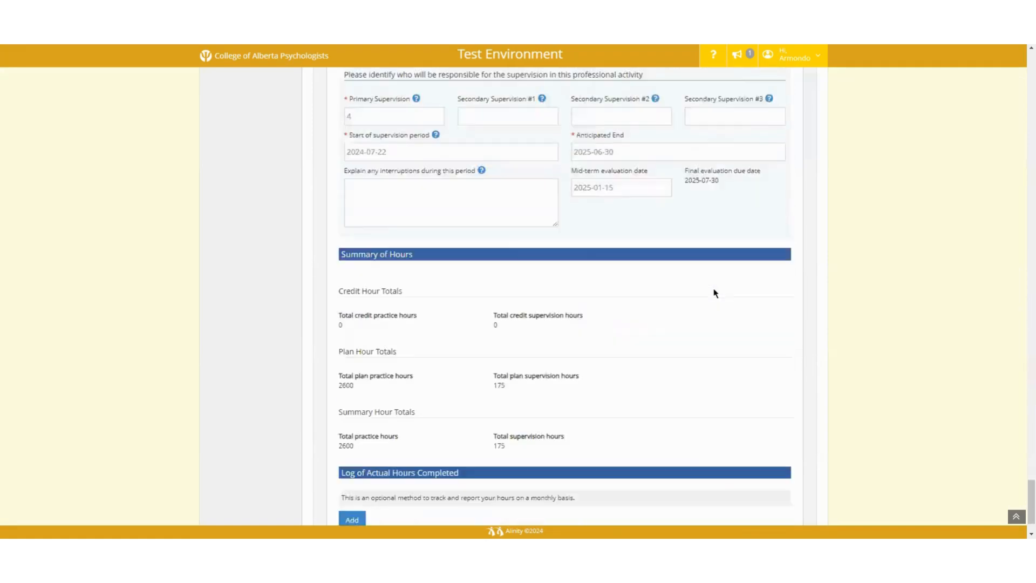
{"action": "scroll", "coordinate": [714, 292], "scroll_direction": "down", "scroll_amount": 1}
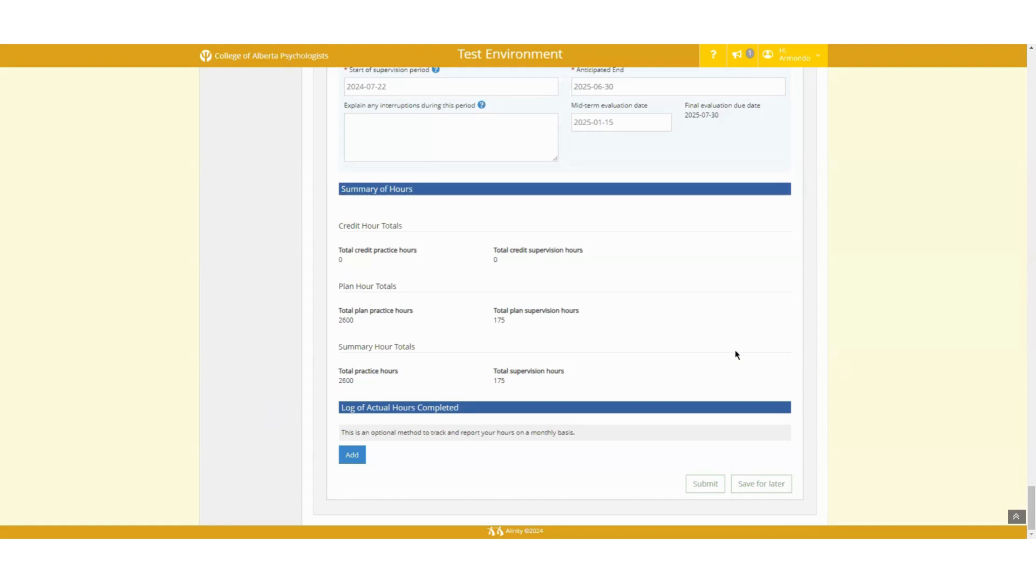
Step: Delete supervisor 3 from the Consultation plan's Secondary Supervision #1 field, leaving it empty
{"action": "scroll", "coordinate": [625, 360], "scroll_direction": "up", "scroll_amount": 6}
{"action": "scroll", "coordinate": [624, 361], "scroll_direction": "up", "scroll_amount": 8}
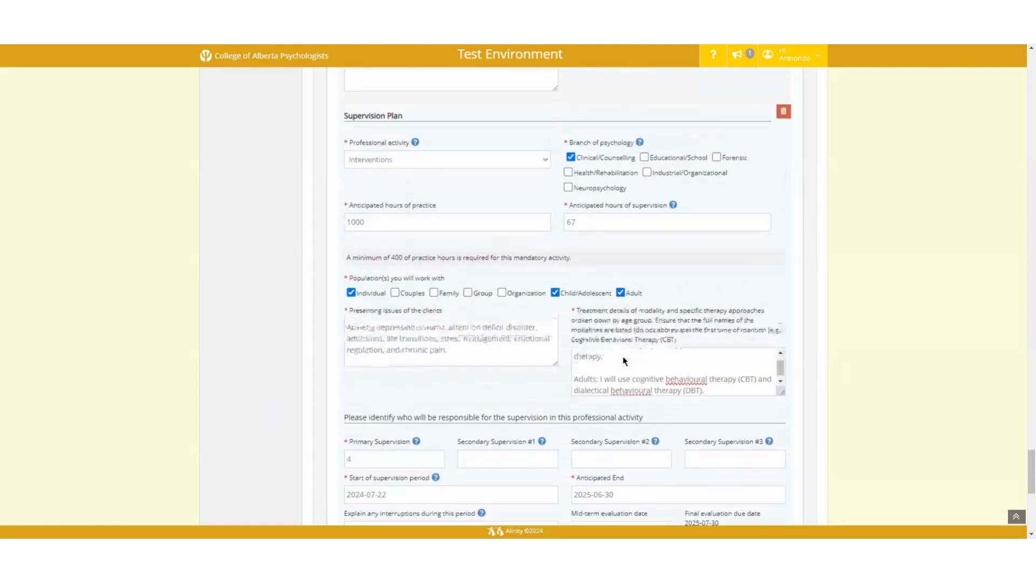
{"action": "scroll", "coordinate": [625, 361], "scroll_direction": "up", "scroll_amount": 2}
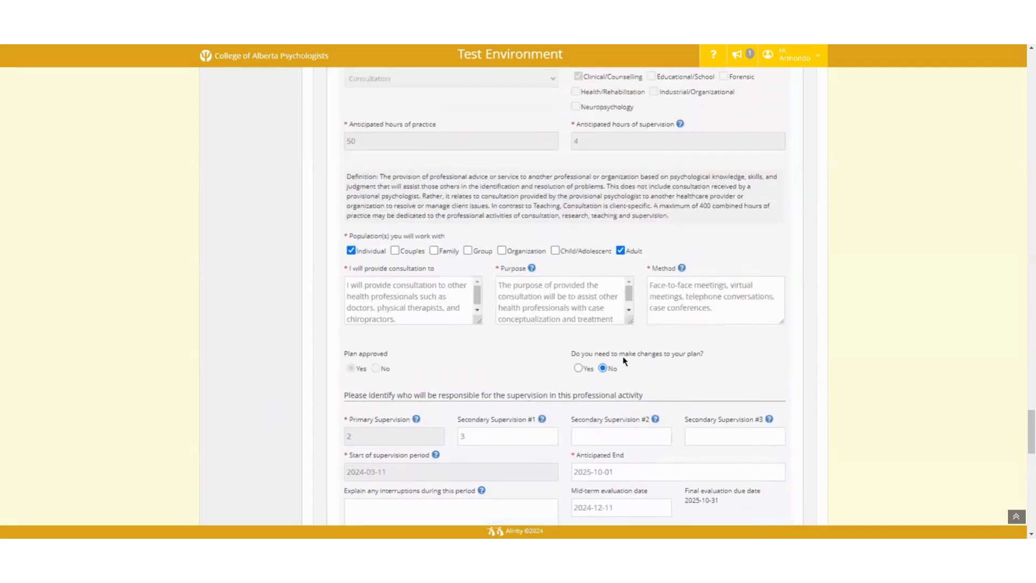
{"action": "left_click", "coordinate": [469, 436]}
{"action": "key", "text": "BackSpace"}
{"action": "left_click", "coordinate": [405, 339]}
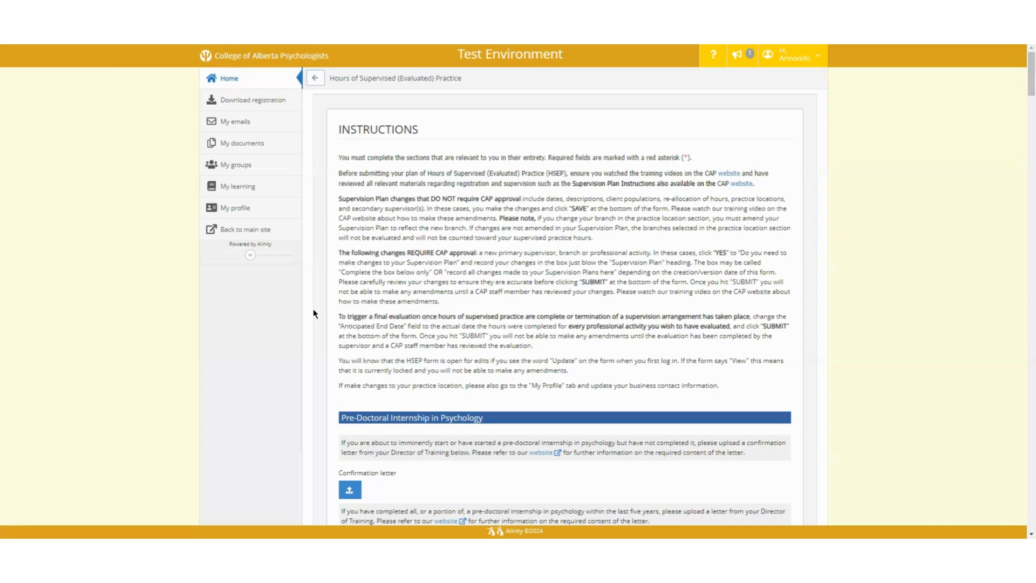
{"action": "scroll", "coordinate": [756, 412], "scroll_direction": "down", "scroll_amount": 10}
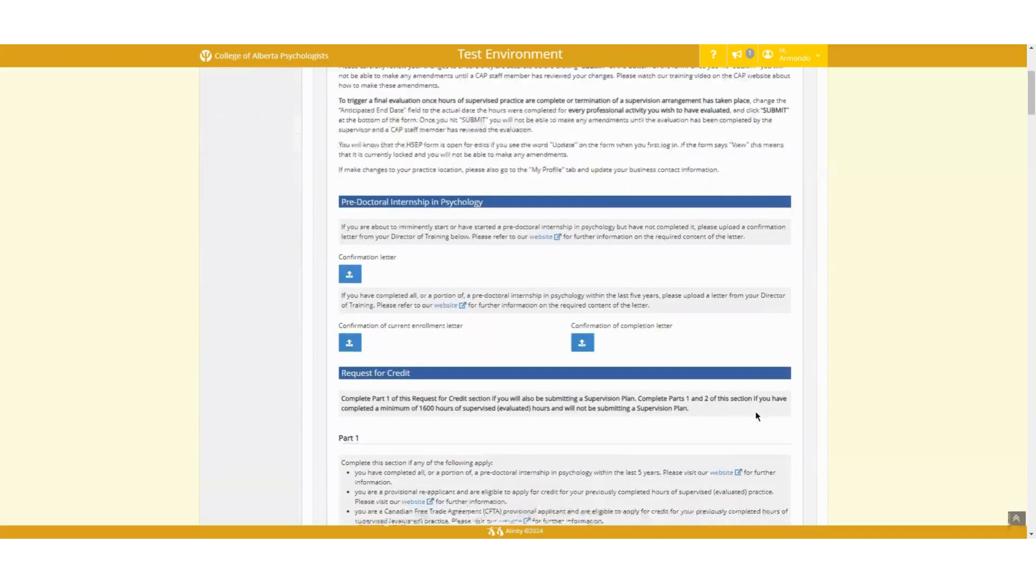
{"action": "scroll", "coordinate": [755, 416], "scroll_direction": "down", "scroll_amount": 15}
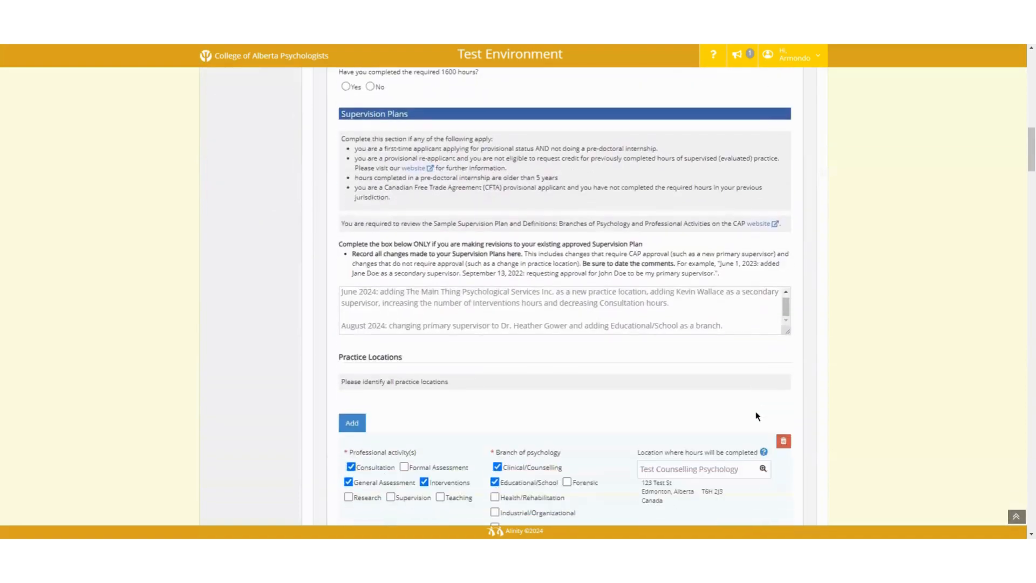
{"action": "scroll", "coordinate": [757, 417], "scroll_direction": "down", "scroll_amount": 15}
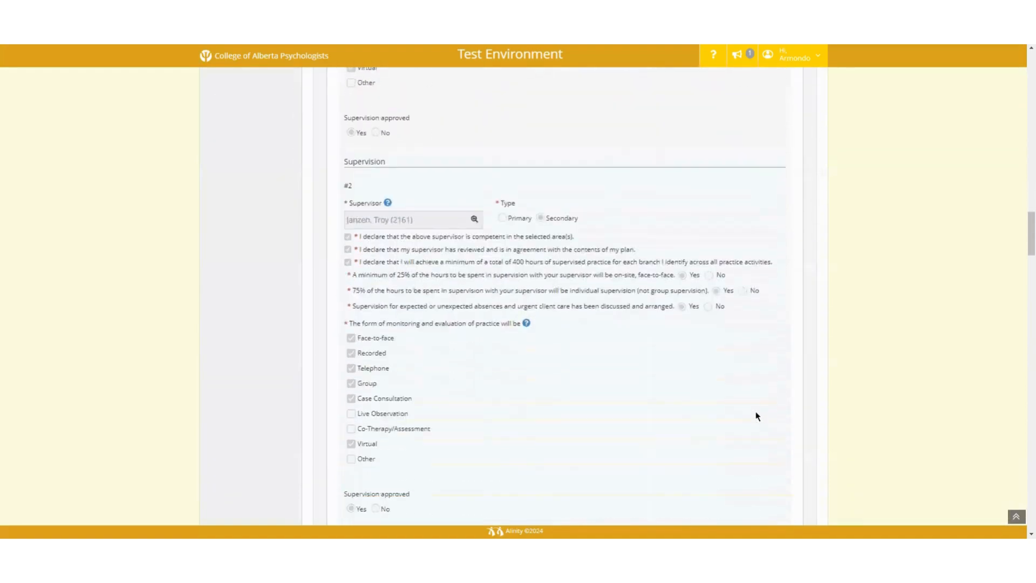
{"action": "scroll", "coordinate": [756, 416], "scroll_direction": "down", "scroll_amount": 8}
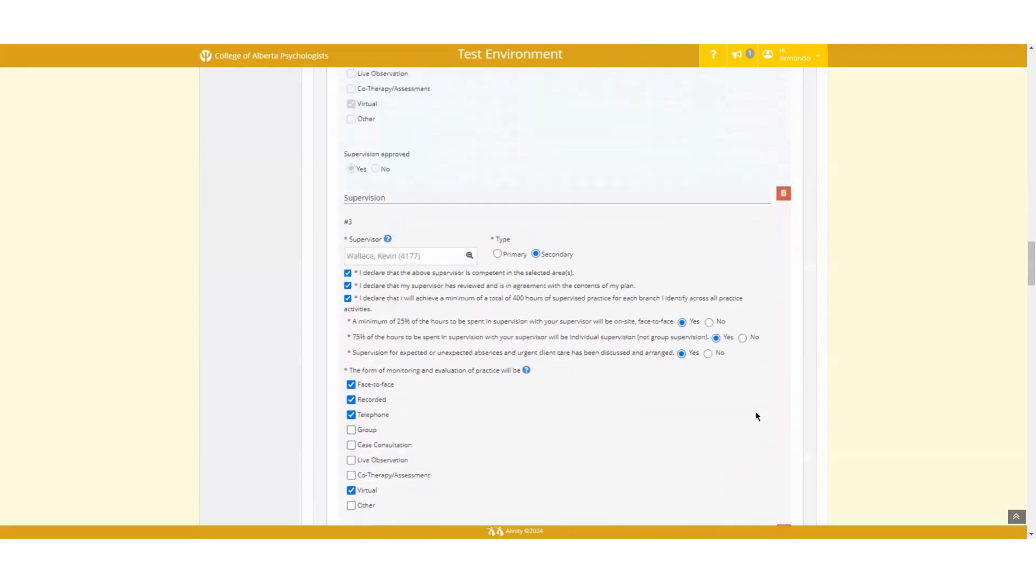
{"action": "scroll", "coordinate": [757, 416], "scroll_direction": "down", "scroll_amount": 9}
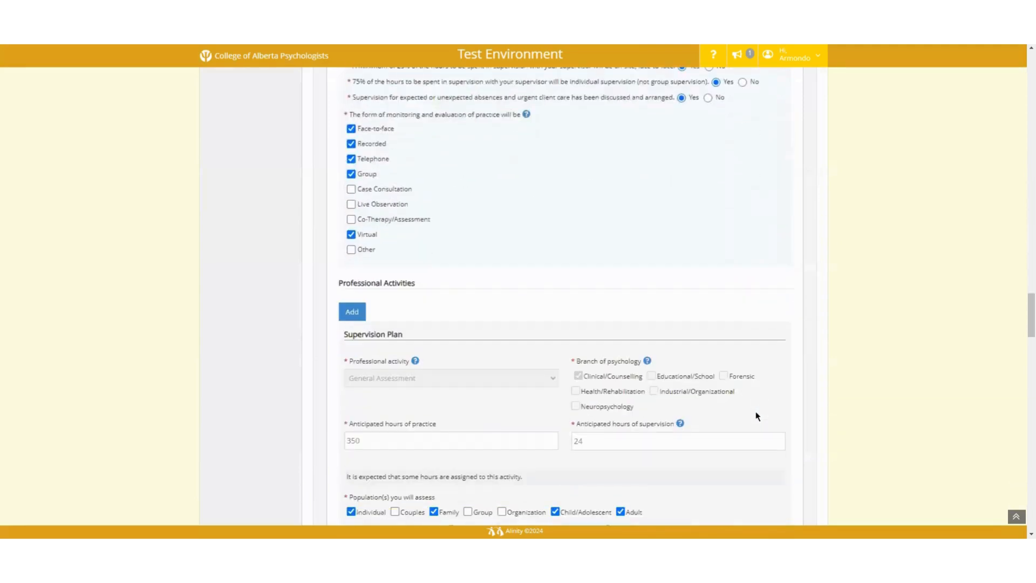
{"action": "scroll", "coordinate": [756, 417], "scroll_direction": "down", "scroll_amount": 1}
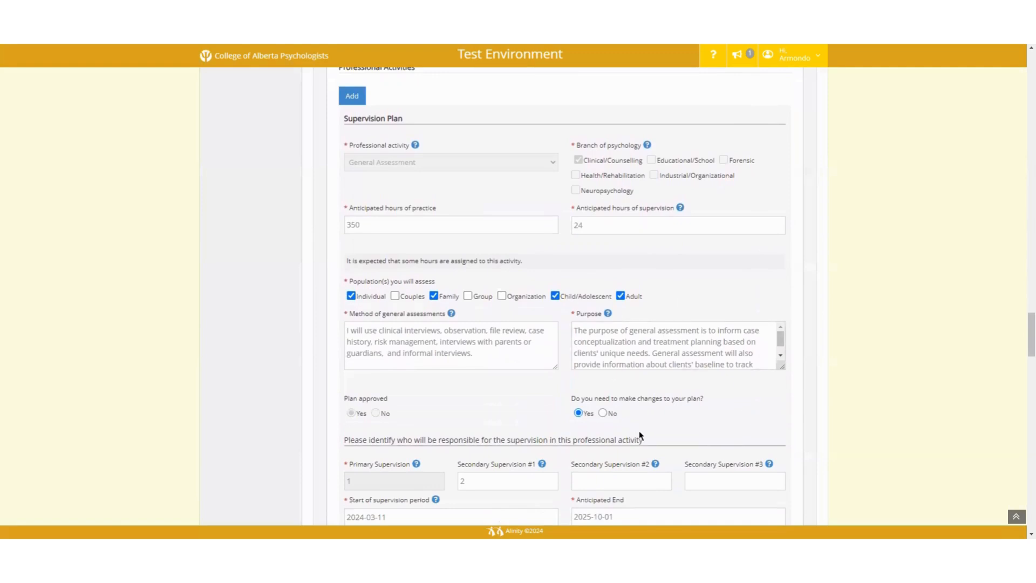
{"action": "scroll", "coordinate": [638, 432], "scroll_direction": "down", "scroll_amount": 2}
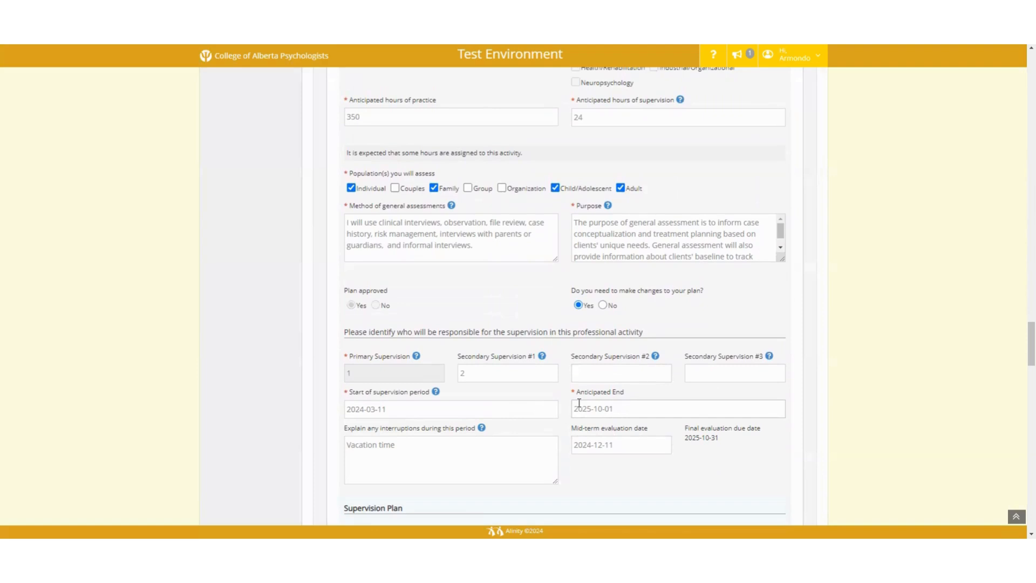
{"action": "scroll", "coordinate": [794, 429], "scroll_direction": "down", "scroll_amount": 15}
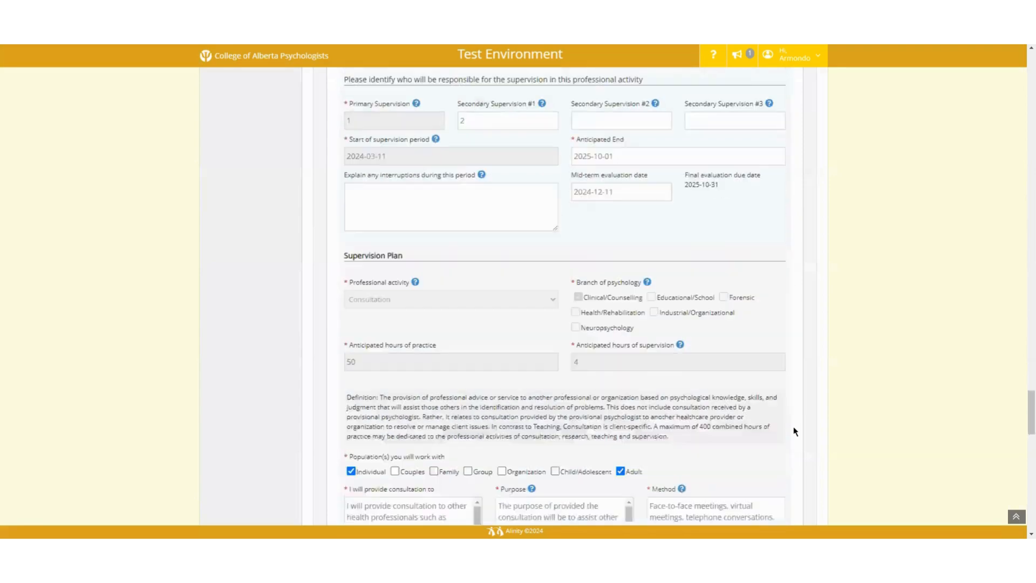
{"action": "scroll", "coordinate": [794, 429], "scroll_direction": "down", "scroll_amount": 3}
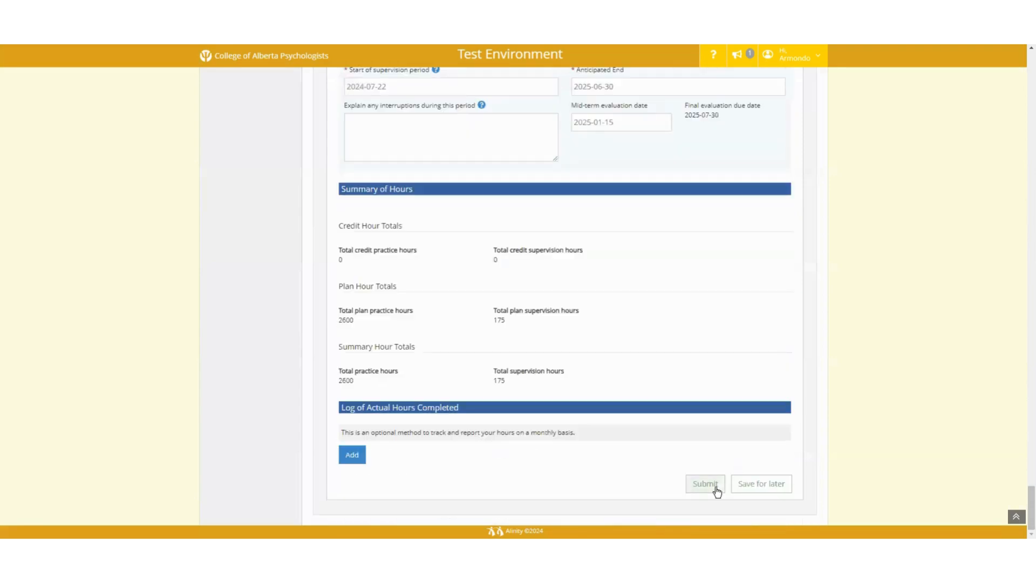